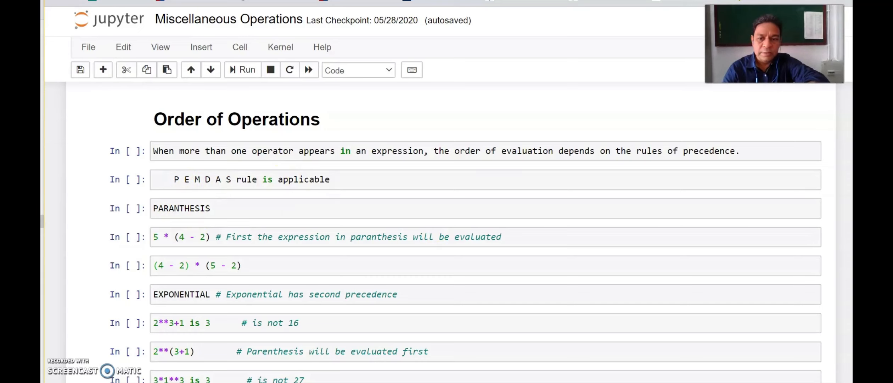
scroll(447, 244, "down", 3)
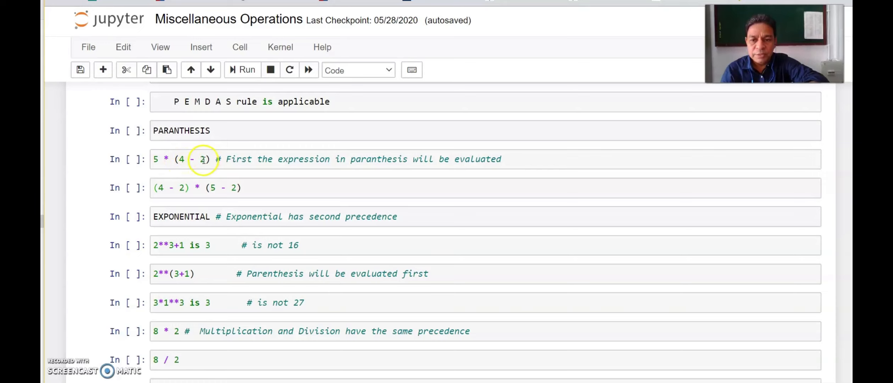
Step: Run the 5 * (4 - 2) and (4 - 2) * (5 - 2) cells, giving 10 and 6, with an empty cell added below
left_click(133, 161)
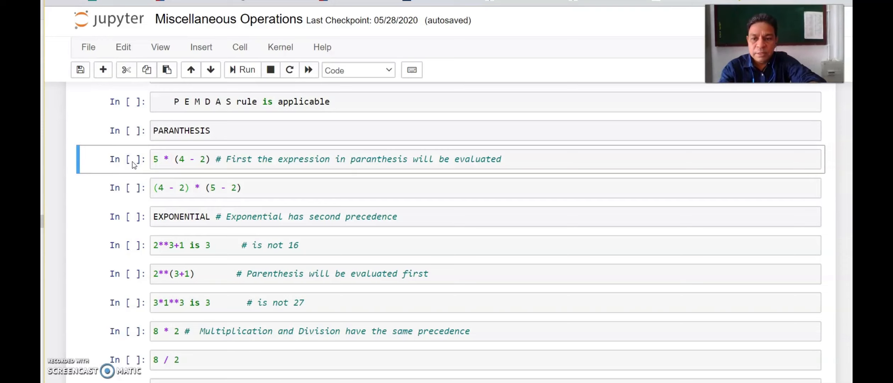
key("ctrl+Return")
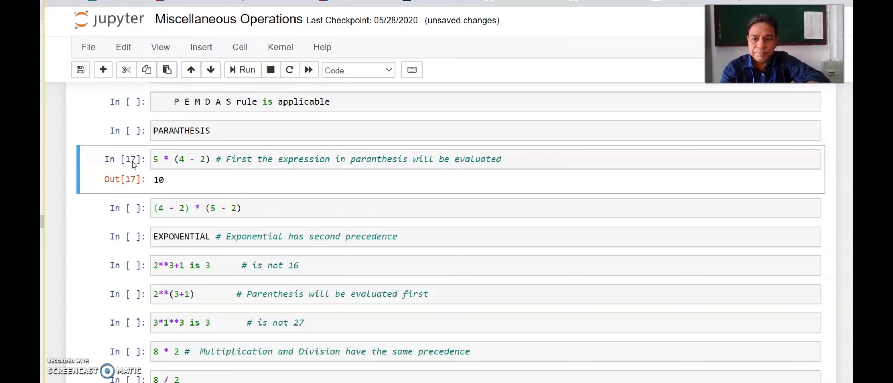
key("shift+Return")
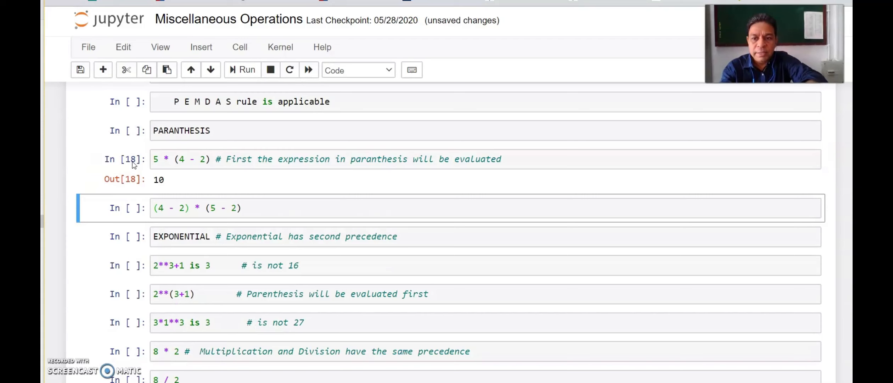
key("alt+Return")
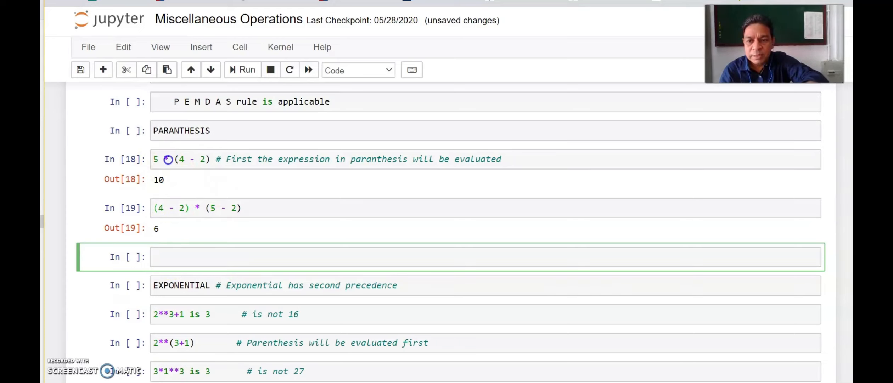
left_click(167, 159)
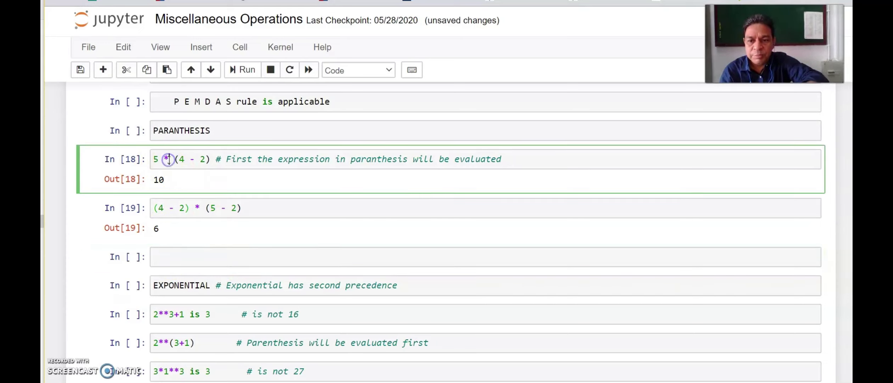
left_click(246, 72)
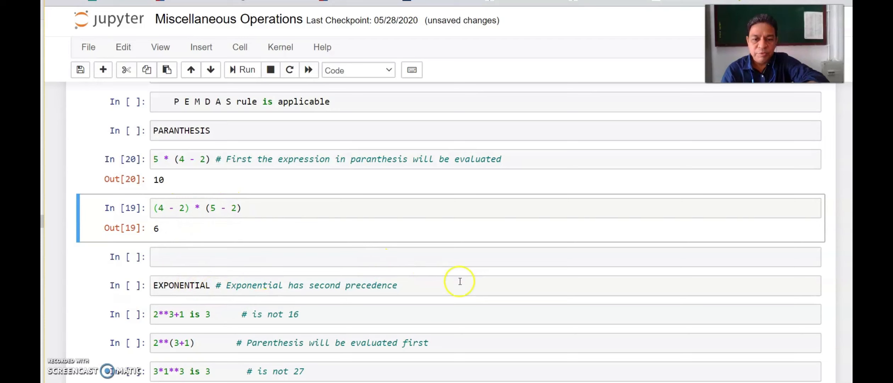
scroll(454, 181, "down", 3)
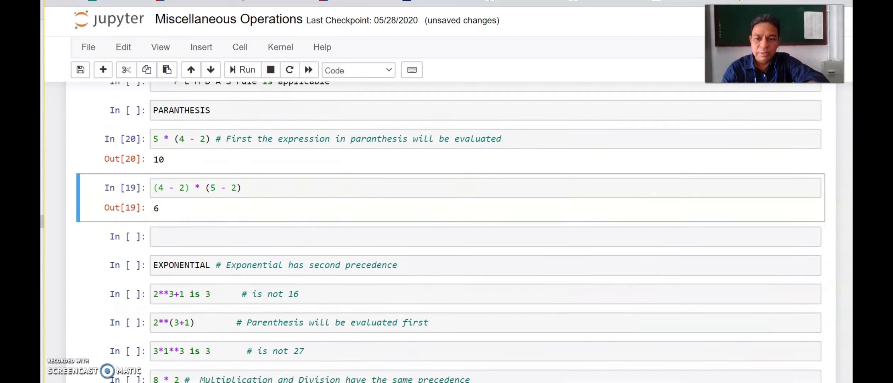
scroll(454, 182, "down", 3)
scroll(453, 182, "down", 2)
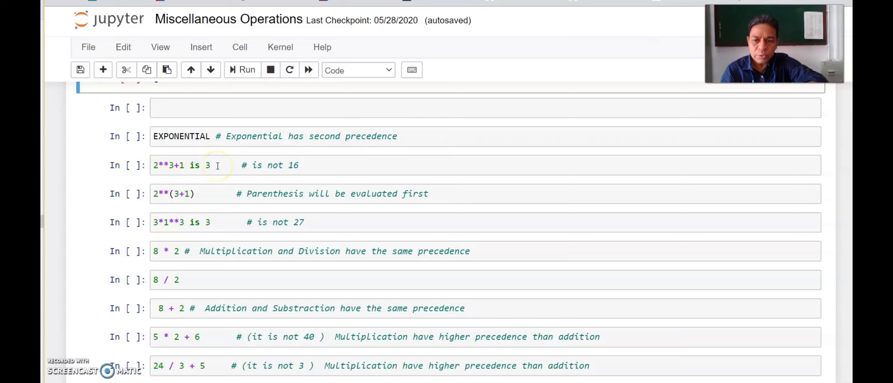
Step: Run the 2**3+1 is 3 check, then shorten it to 2**3+1 and run it, giving 9
left_click(183, 165)
left_click(242, 70)
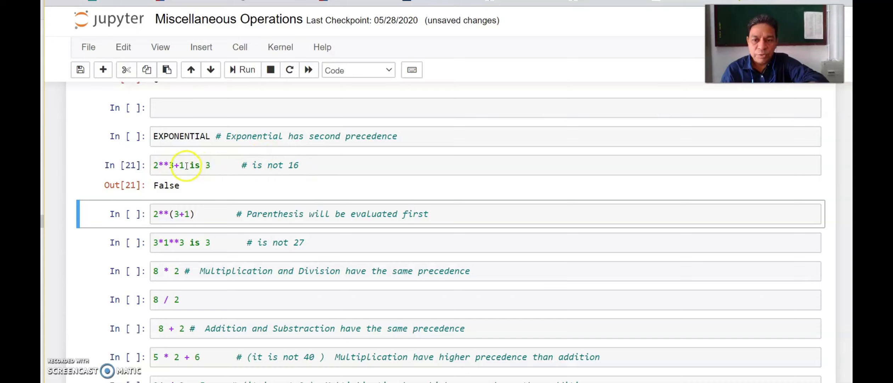
left_click(210, 165)
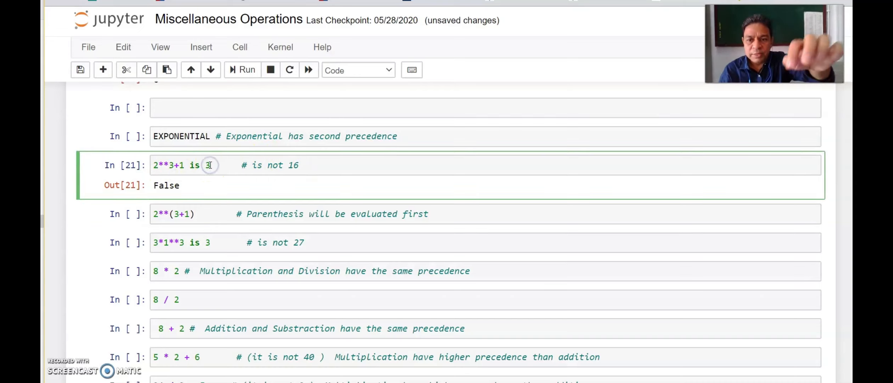
key("BackSpace")
key("BackSpace")
key("BackSpace")
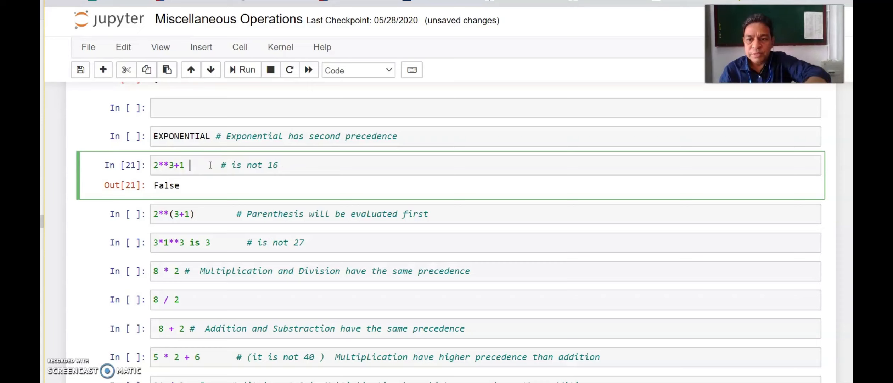
left_click(247, 69)
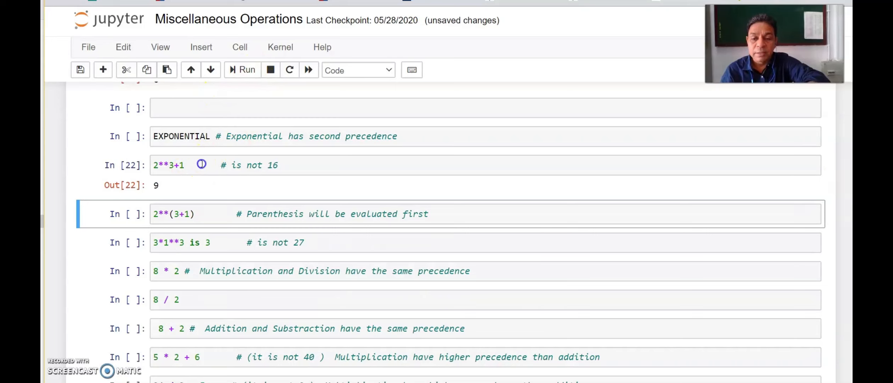
Step: Edit the cell to 2**3+1 is 9 and run it so it returns True
left_click(202, 165)
type("in")
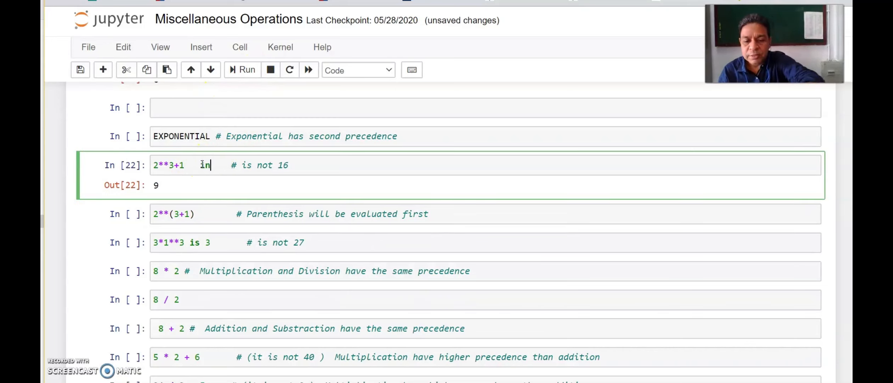
key("BackSpace")
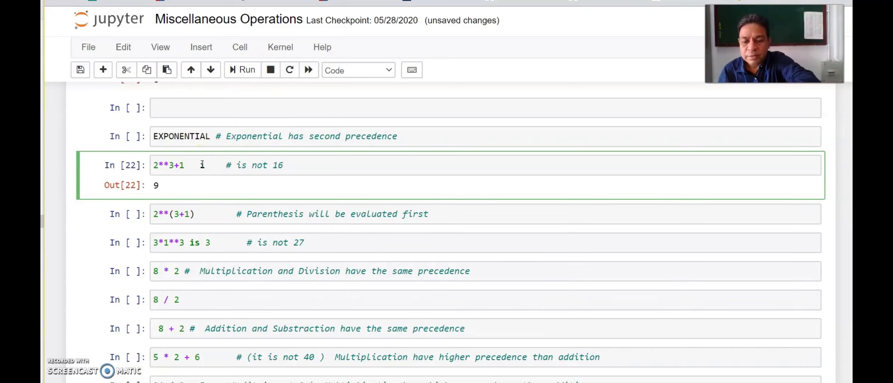
type("is")
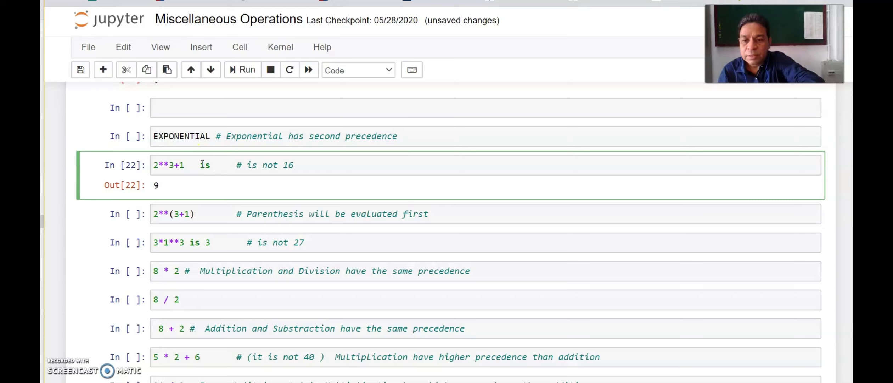
type(" 9")
left_click(242, 70)
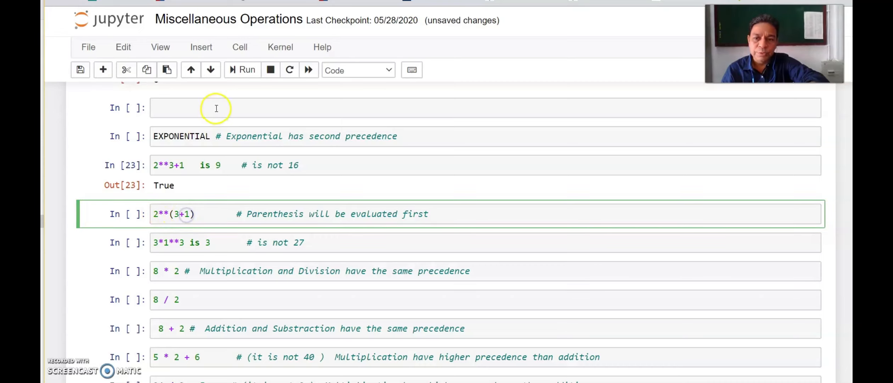
Step: Run the 2**(3+1), 3*1**3 is 3 and 8 * 2 cells, giving 16, True and 16
left_click(242, 70)
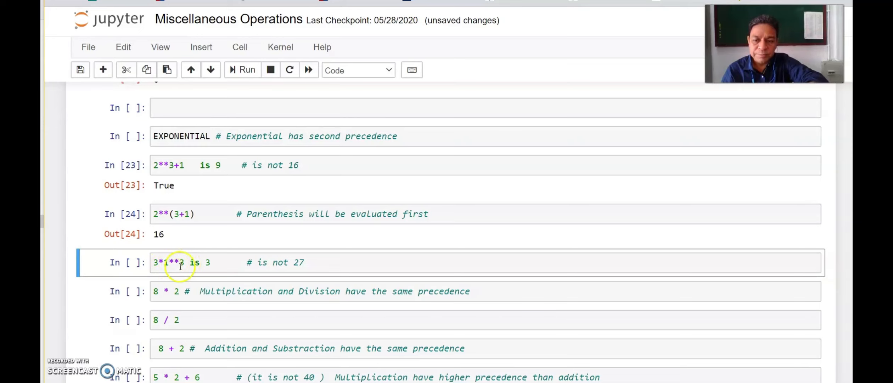
left_click(242, 70)
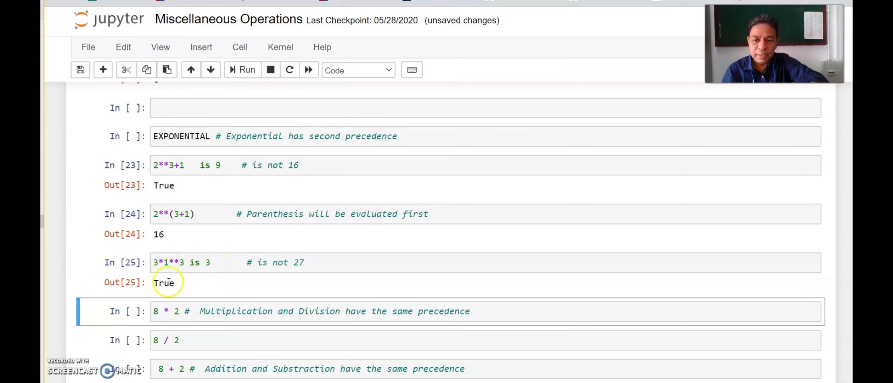
left_click(235, 311)
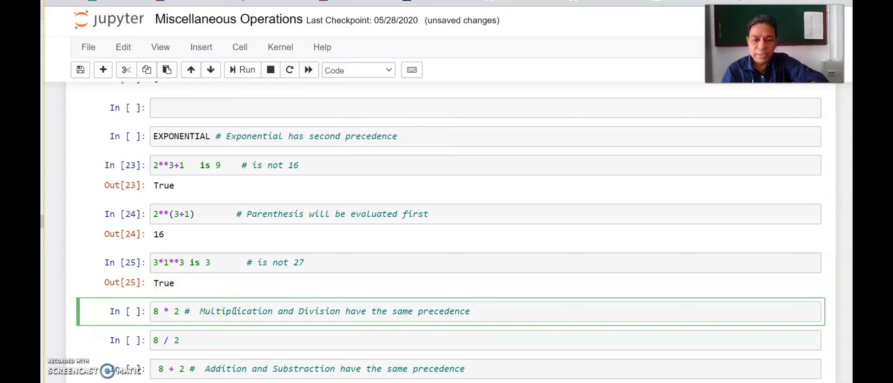
left_click(241, 70)
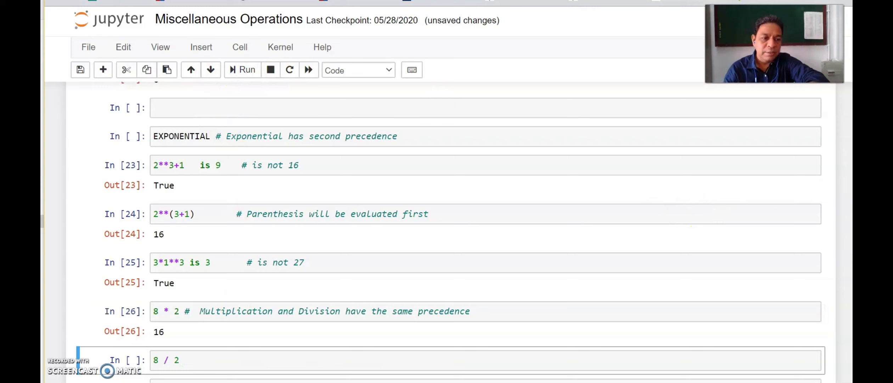
scroll(446, 244, "down", 3)
scroll(446, 245, "down", 3)
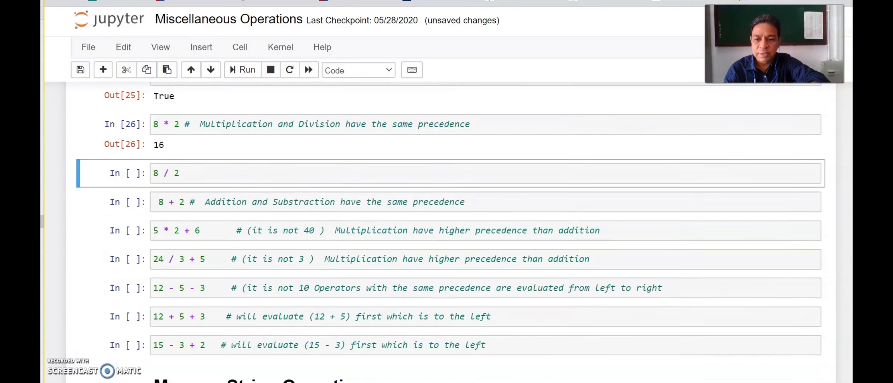
scroll(447, 245, "down", 1)
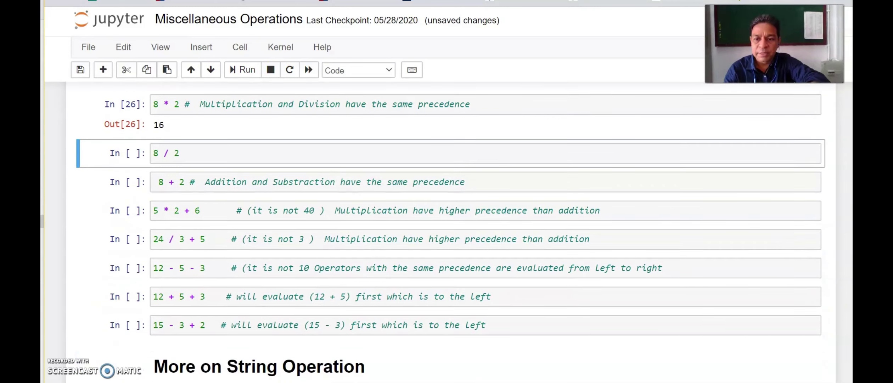
Step: Run the 8 / 2, 8 + 2 and 5 * 2 + 6 cells, giving 4.0, 10 and 16
left_click(225, 148)
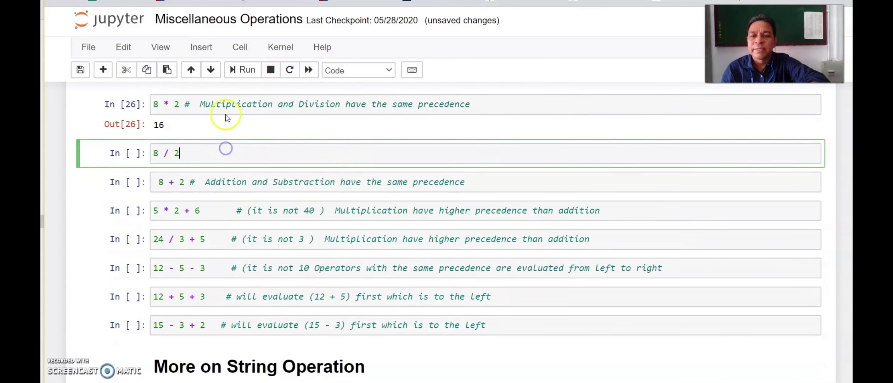
left_click(242, 70)
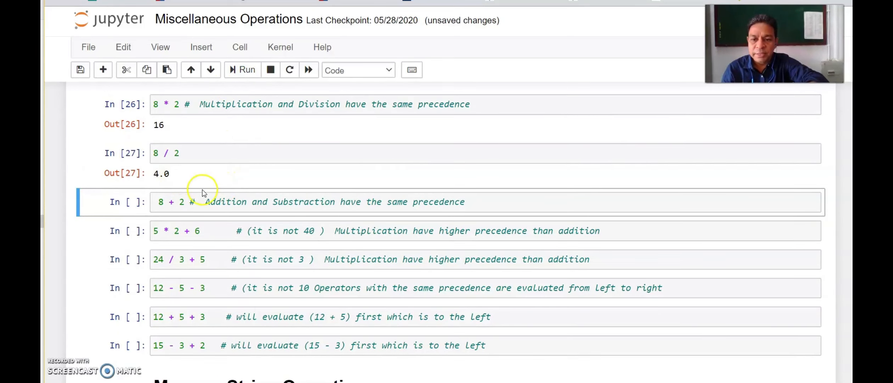
left_click(208, 201)
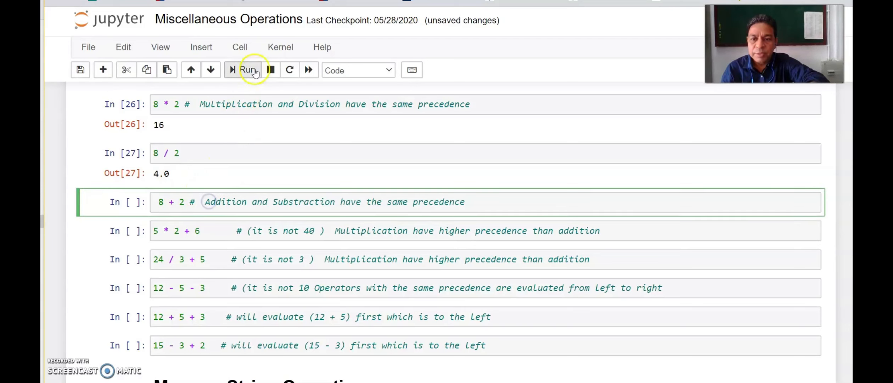
left_click(242, 69)
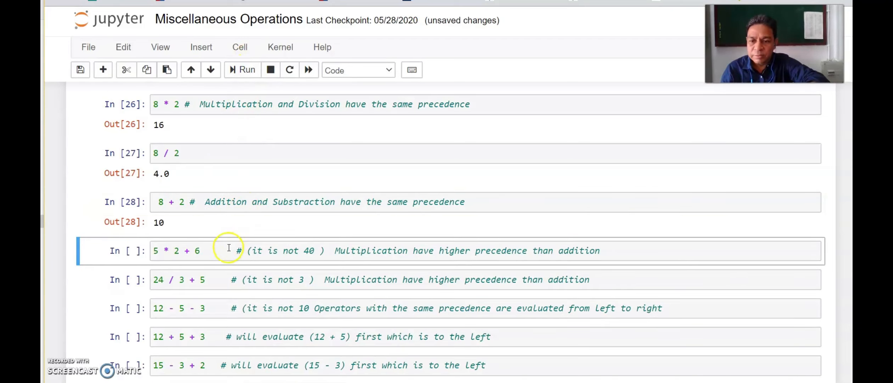
left_click(228, 250)
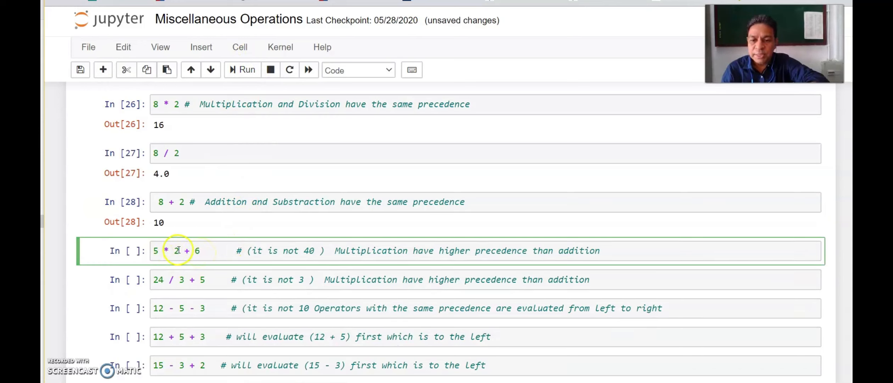
left_click(241, 70)
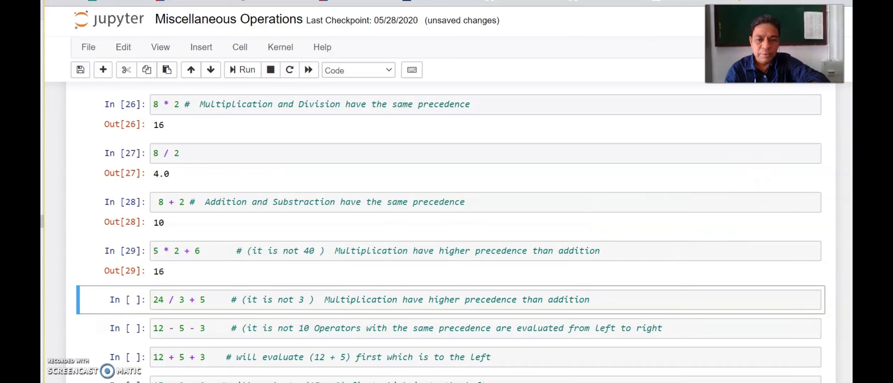
scroll(781, 189, "down", 3)
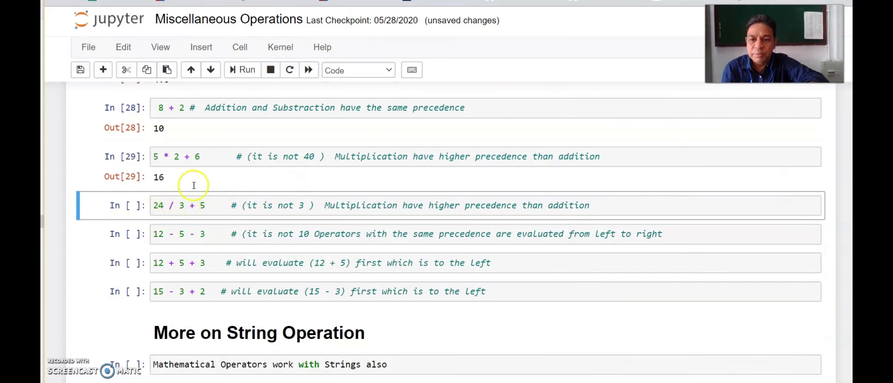
Step: Run the 24 / 3 + 5, 12 - 5 - 3, 12 + 5 + 3 and 15 - 3 + 2 cells, giving 13.0, 4, 20 and 14
left_click(245, 71)
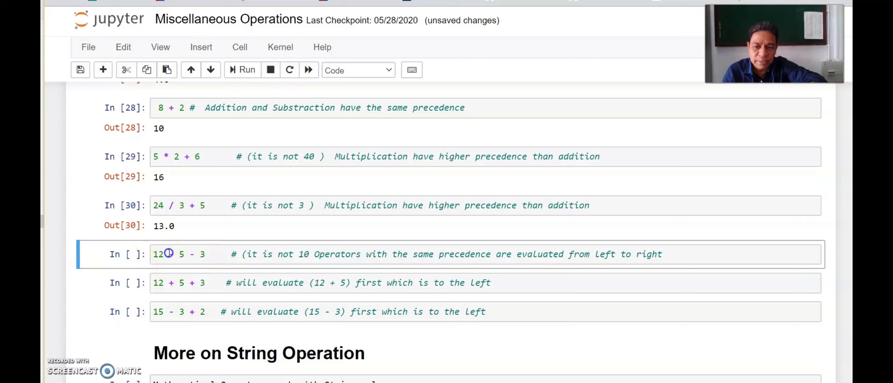
left_click(241, 69)
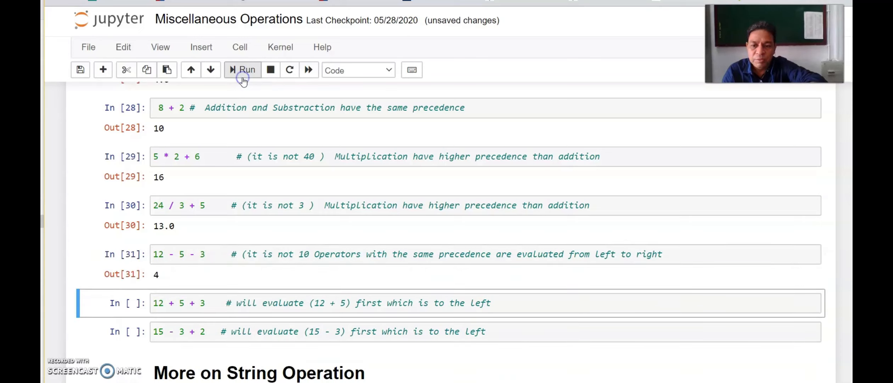
left_click(221, 302)
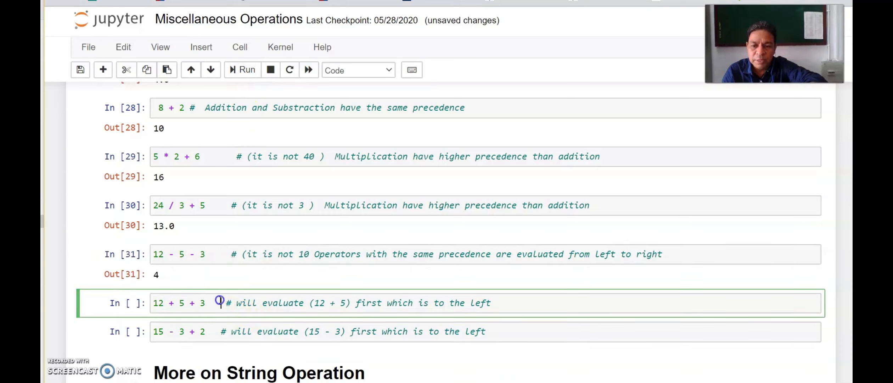
left_click(244, 70)
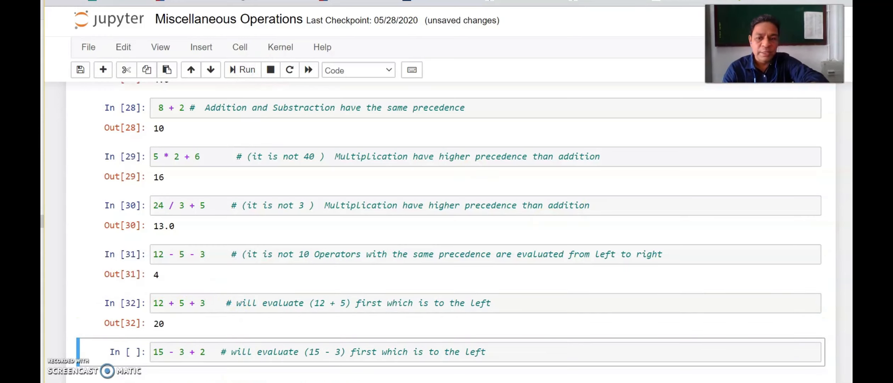
scroll(447, 231, "down", 3)
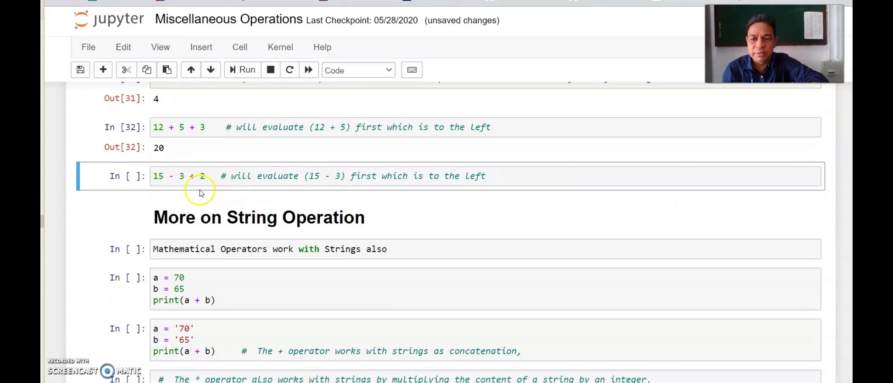
left_click(183, 179)
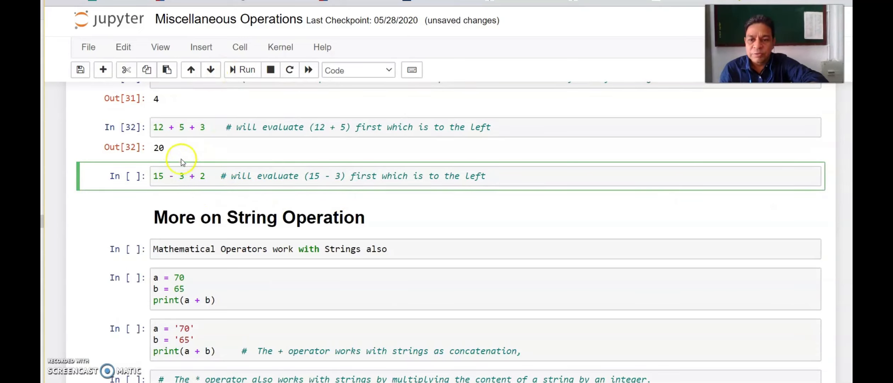
left_click(242, 70)
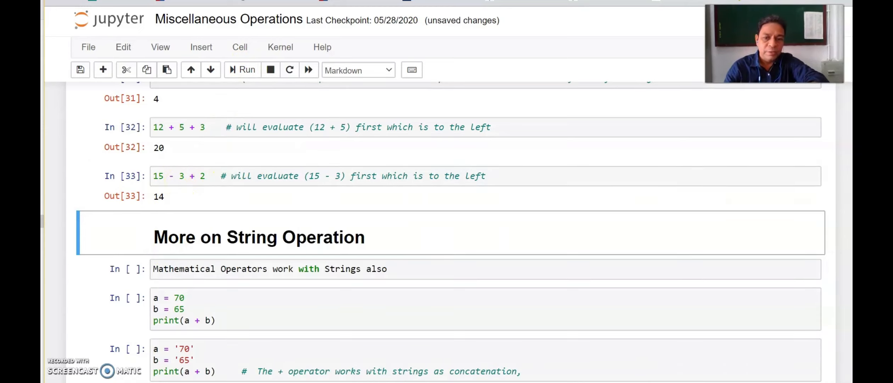
scroll(447, 230, "down", 2)
scroll(446, 230, "down", 2)
scroll(446, 230, "down", 2)
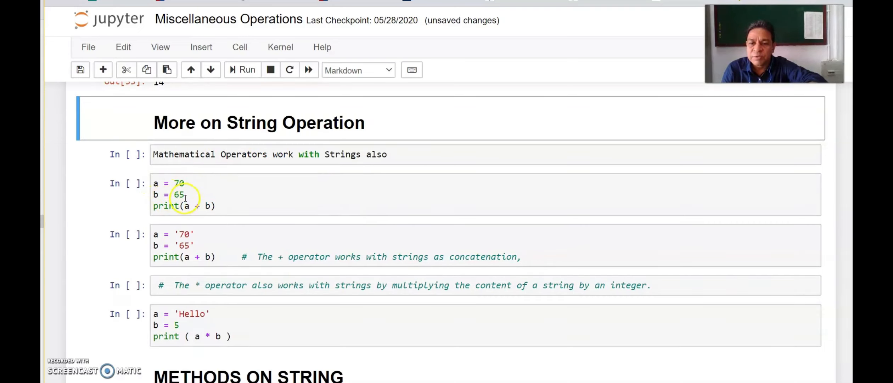
Step: Run the a = 70 numeric addition giving 135 and the '70' + '65' string addition giving 7065
left_click(234, 201)
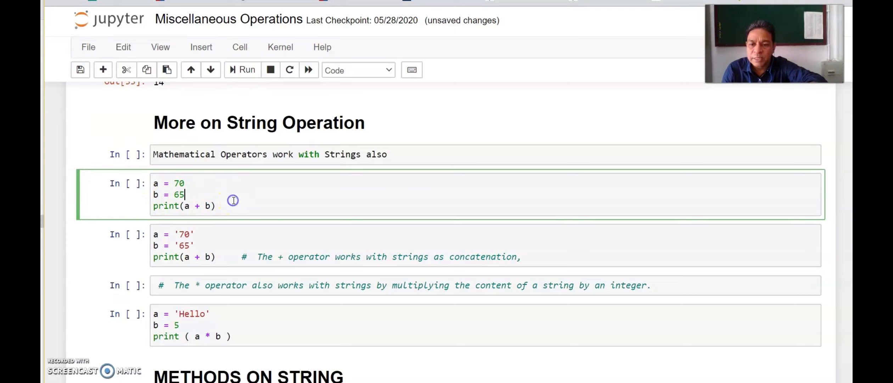
left_click(247, 70)
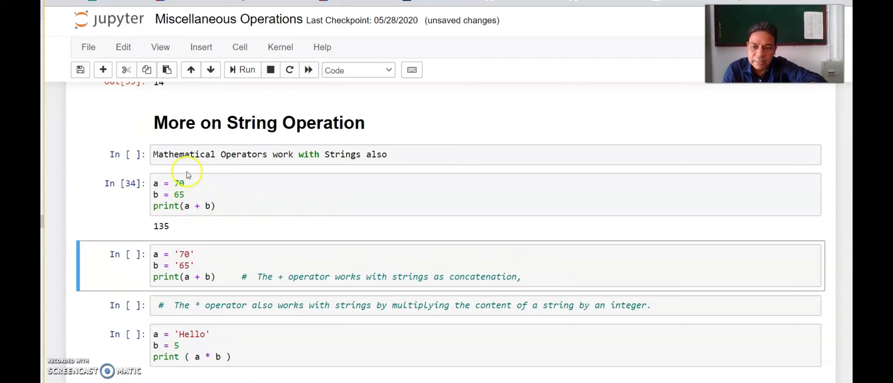
left_click(244, 264)
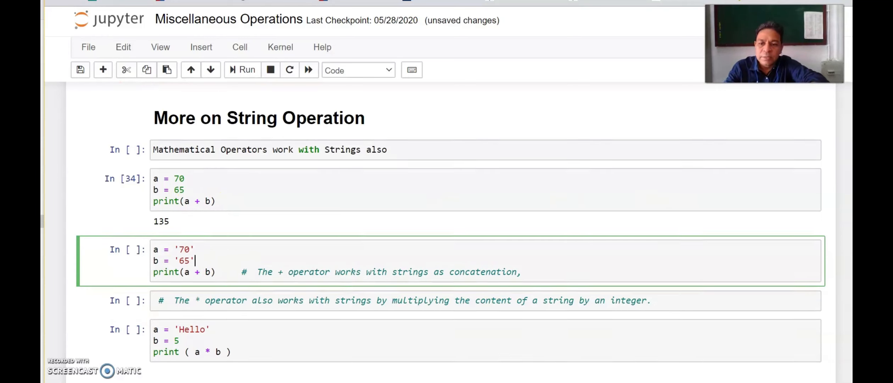
scroll(688, 266, "down", 3)
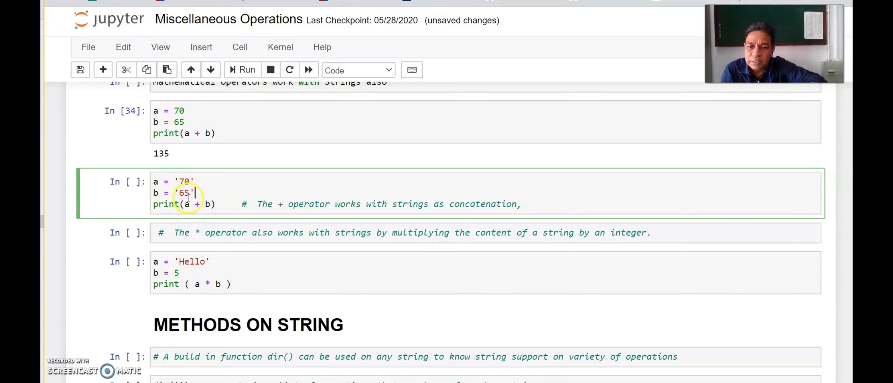
left_click(242, 70)
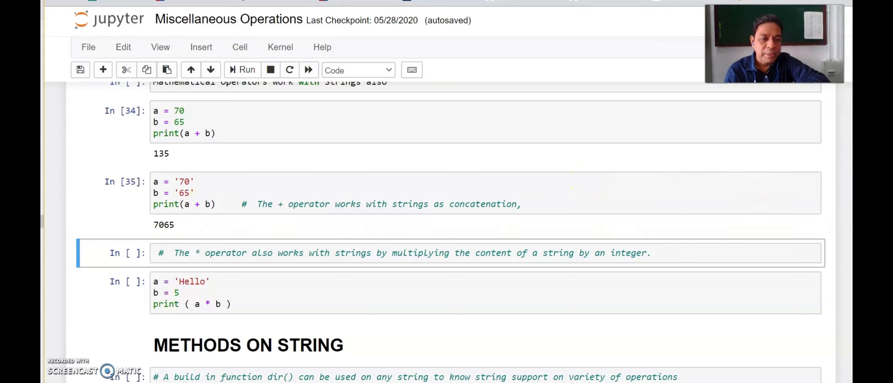
scroll(446, 245, "down", 4)
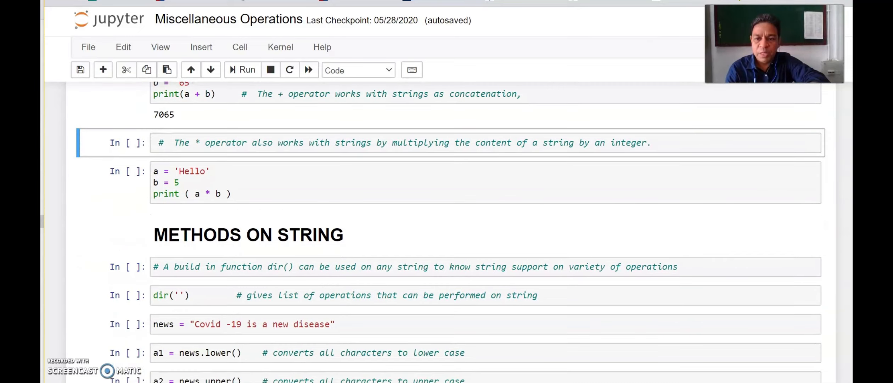
Step: Run the a = 'Hello' cell so 'Hello' * 5 prints HelloHelloHelloHelloHello
left_click(177, 171)
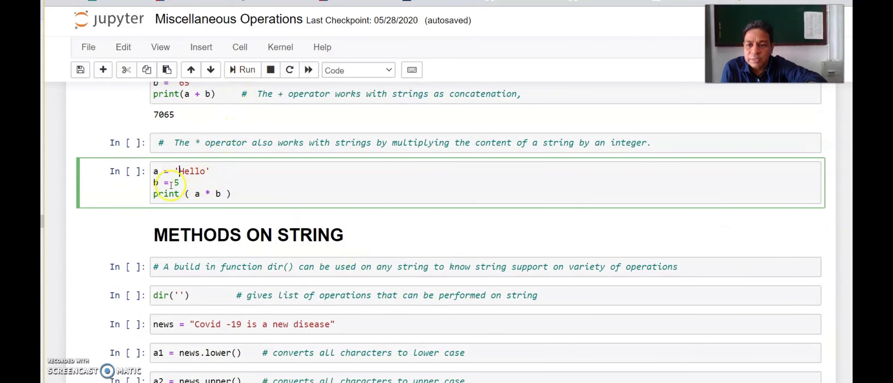
left_click(173, 182)
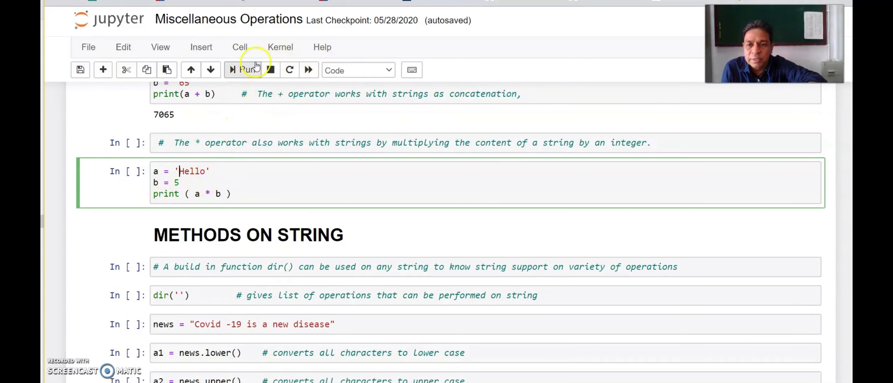
left_click(248, 70)
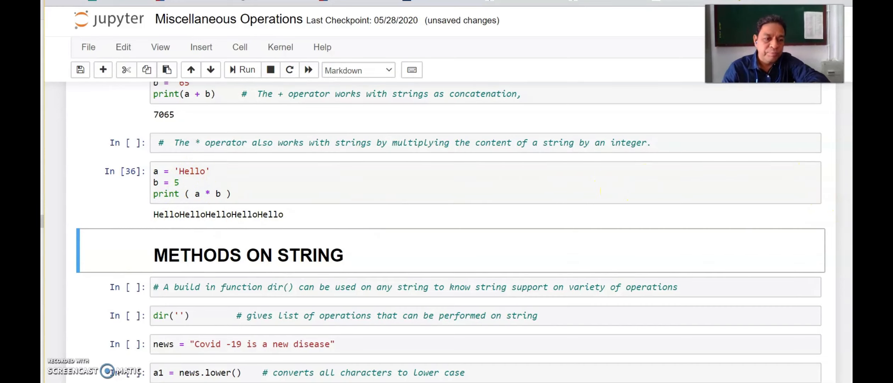
scroll(844, 205, "down", 3)
scroll(844, 205, "down", 2)
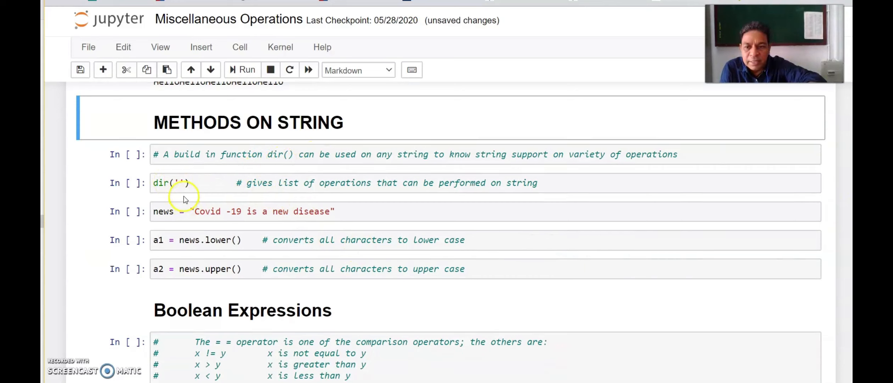
Step: Run dir('') to list all string methods from __add__ to zfill
left_click(201, 183)
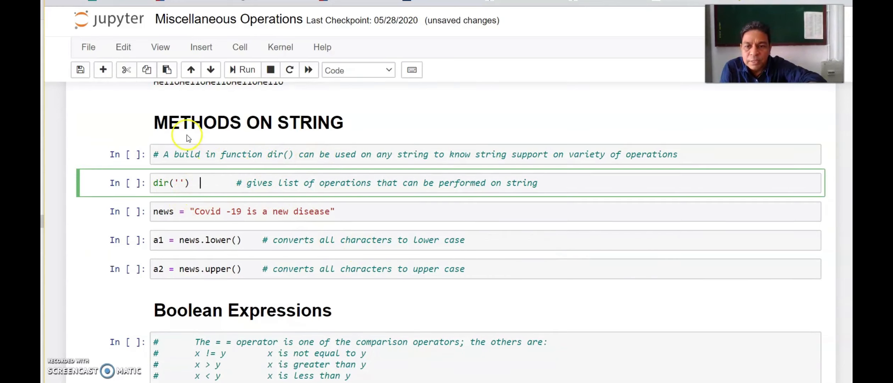
left_click(246, 70)
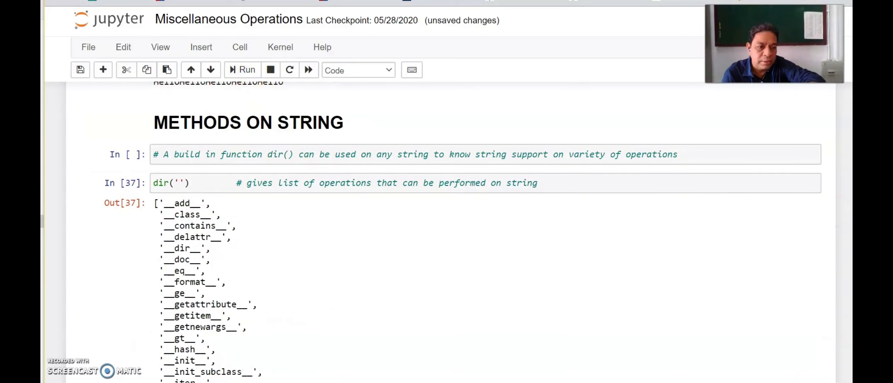
scroll(447, 245, "down", 3)
scroll(447, 245, "down", 2)
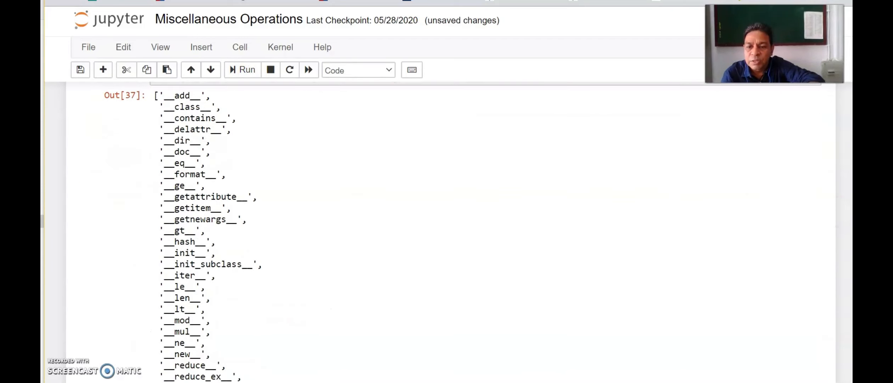
scroll(446, 245, "down", 2)
scroll(447, 244, "down", 1)
scroll(446, 245, "down", 2)
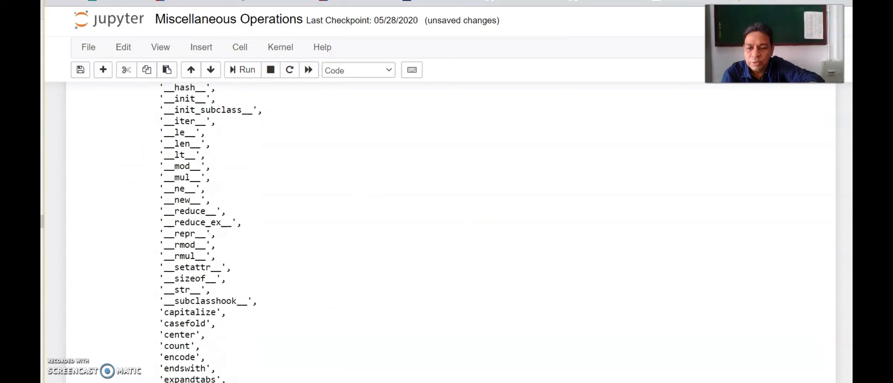
scroll(446, 244, "down", 3)
scroll(446, 244, "down", 2)
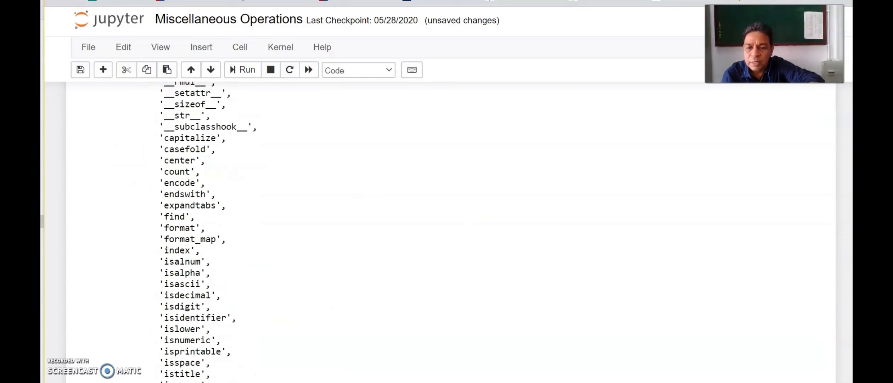
scroll(447, 244, "down", 2)
scroll(447, 245, "down", 2)
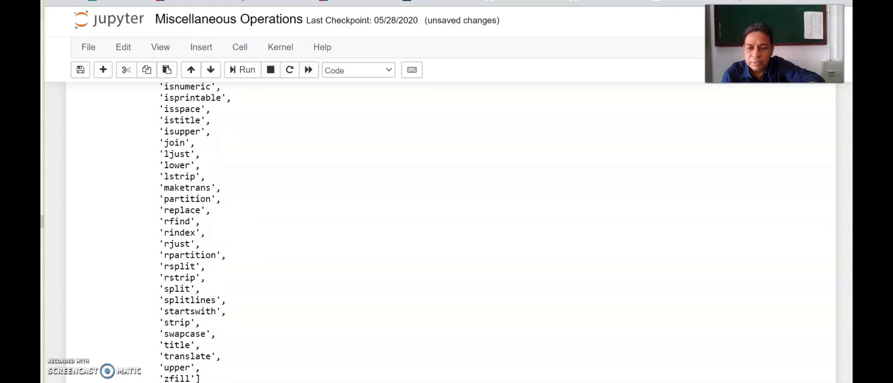
scroll(447, 231, "down", 5)
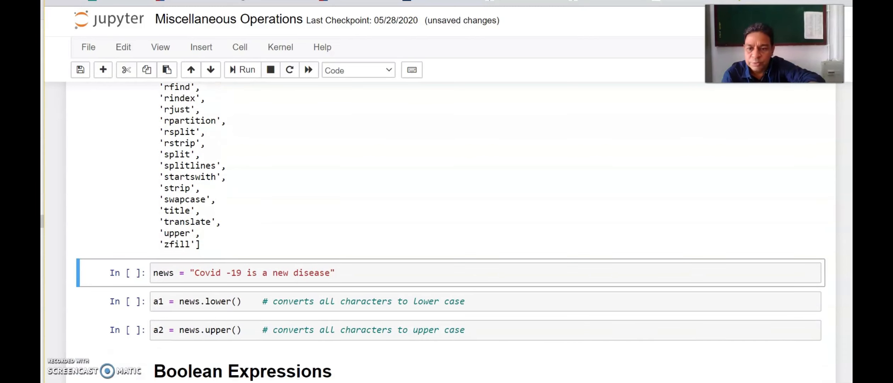
scroll(447, 231, "down", 3)
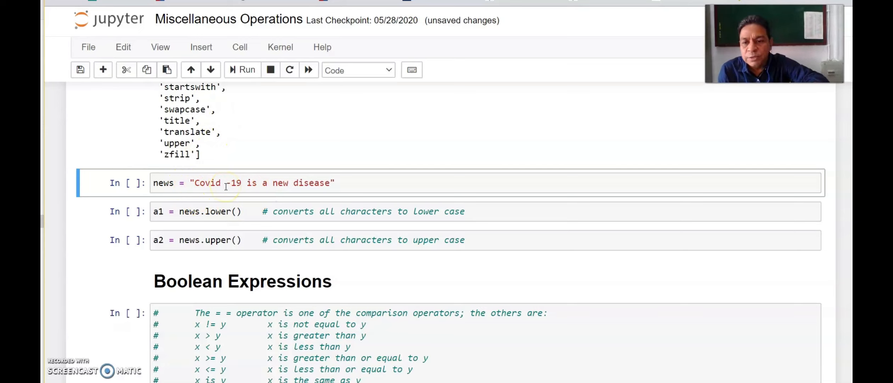
Step: Run the news string definition and its lowercase conversion, displaying a1 as 'covid -19 is a new disease'
left_click(226, 185)
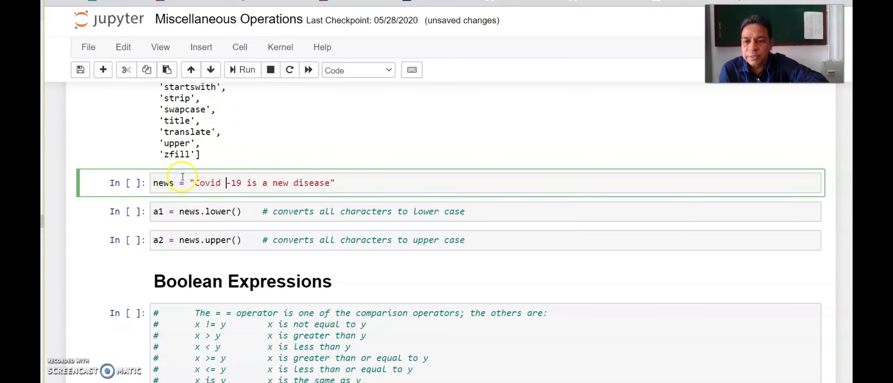
left_click(245, 70)
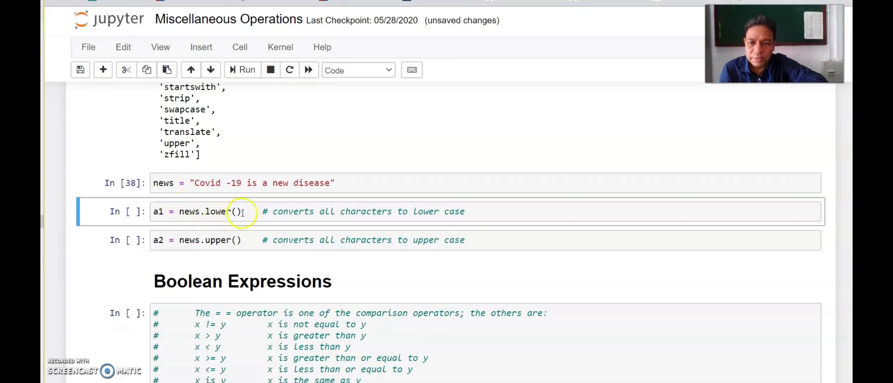
left_click(229, 211)
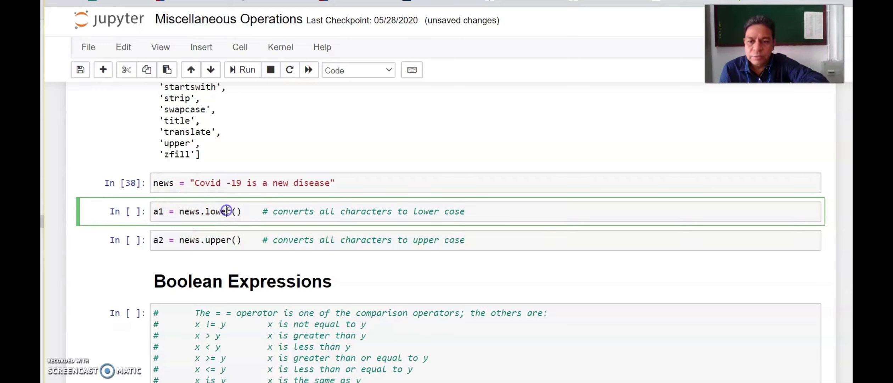
left_click(244, 70)
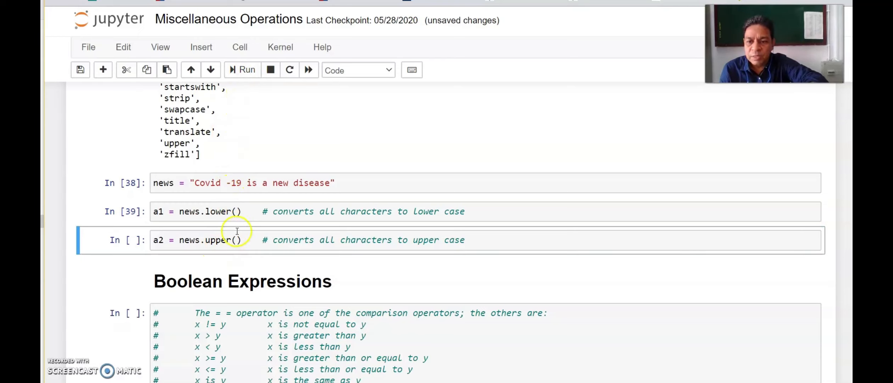
left_click(420, 214)
key("alt+Return")
type("a1")
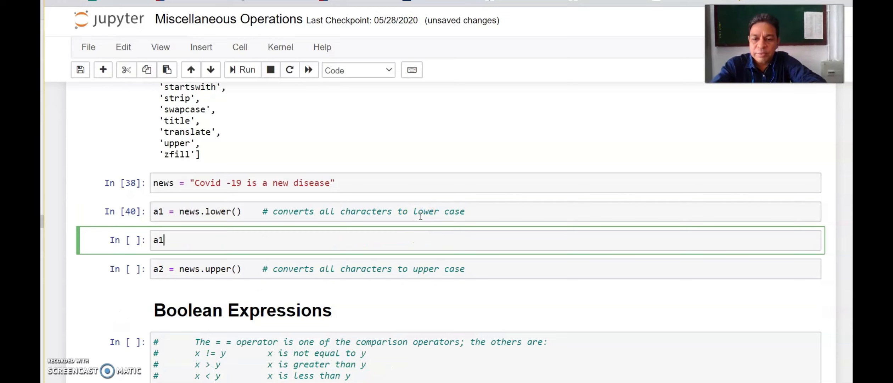
key("shift+Return")
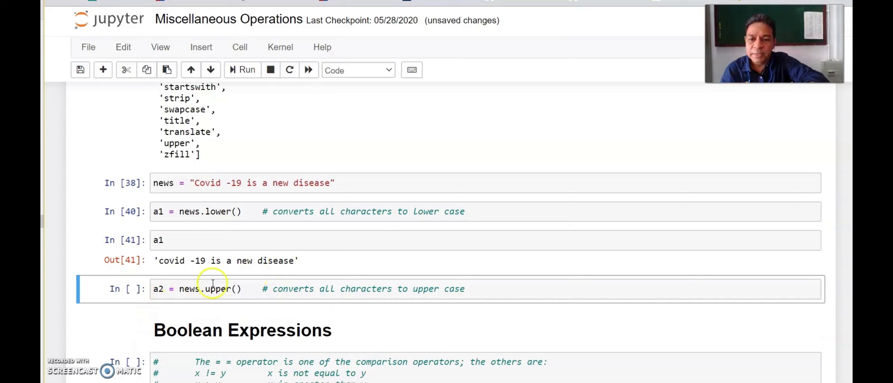
Step: Run the uppercase conversion and display a2 as 'COVID -19 IS A NEW DISEASE'
left_click(256, 289)
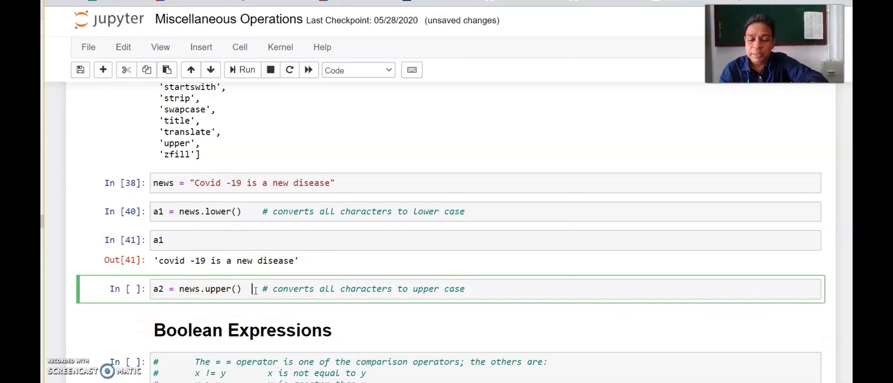
key("alt+Return")
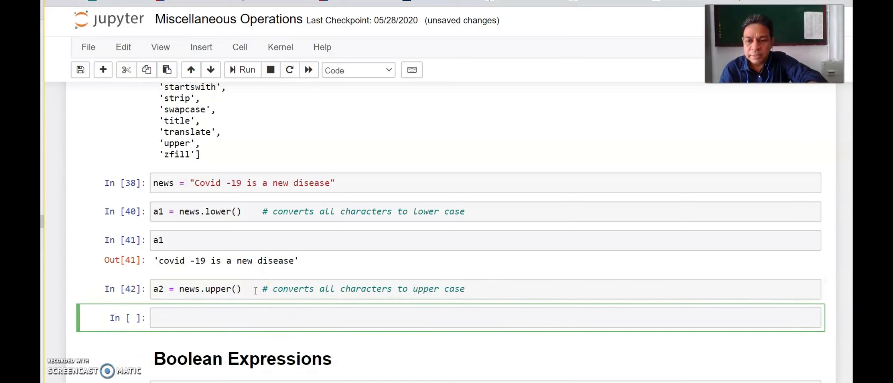
type("a2")
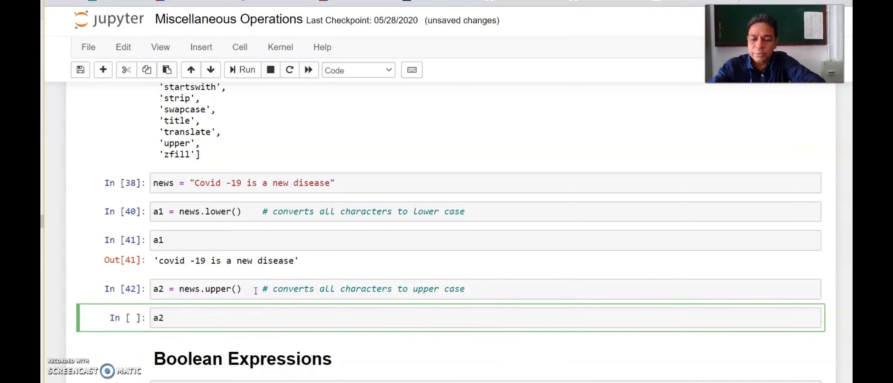
key("shift+Return")
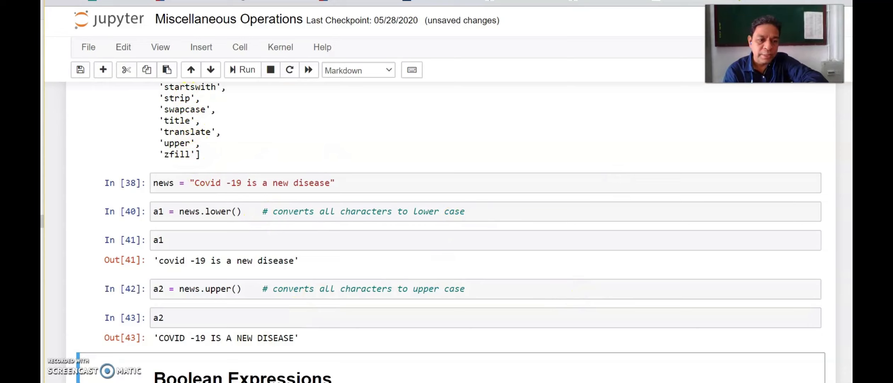
scroll(447, 230, "up", 4)
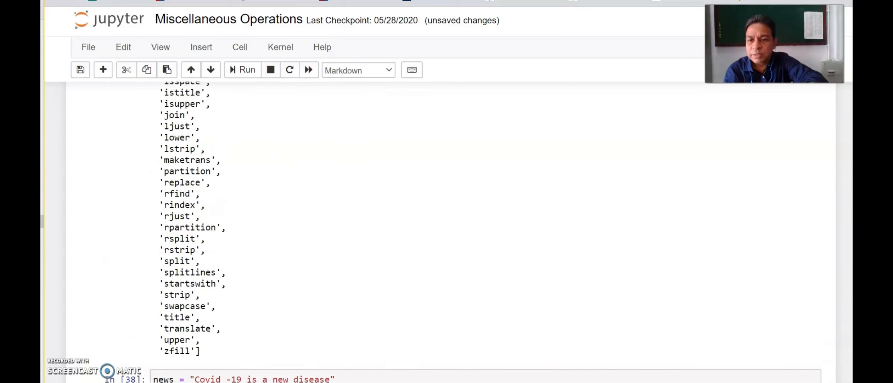
scroll(446, 230, "up", 4)
scroll(446, 231, "up", 3)
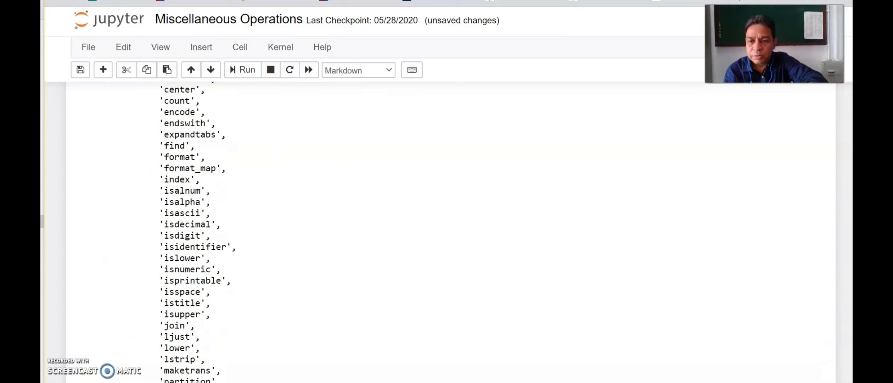
scroll(446, 231, "up", 3)
scroll(446, 230, "up", 3)
scroll(446, 231, "up", 3)
scroll(446, 231, "up", 3)
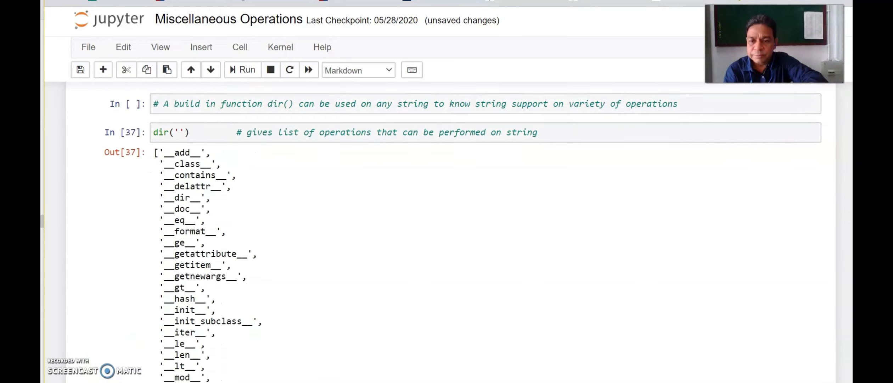
scroll(446, 231, "up", 3)
scroll(447, 230, "down", 3)
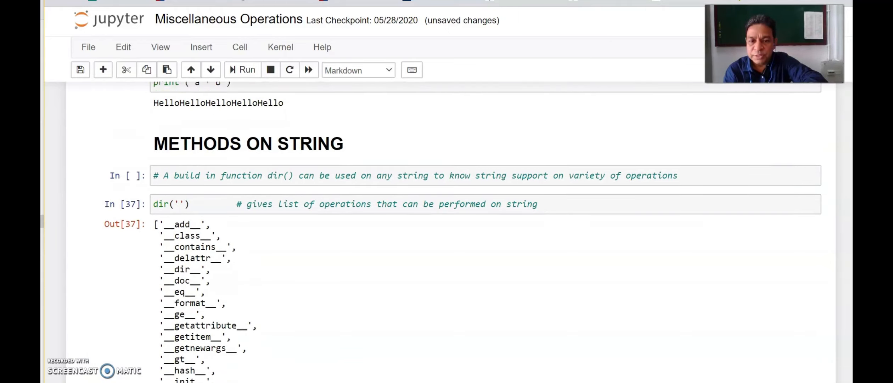
scroll(447, 230, "down", 3)
scroll(447, 230, "down", 5)
scroll(447, 230, "down", 5)
scroll(447, 231, "down", 8)
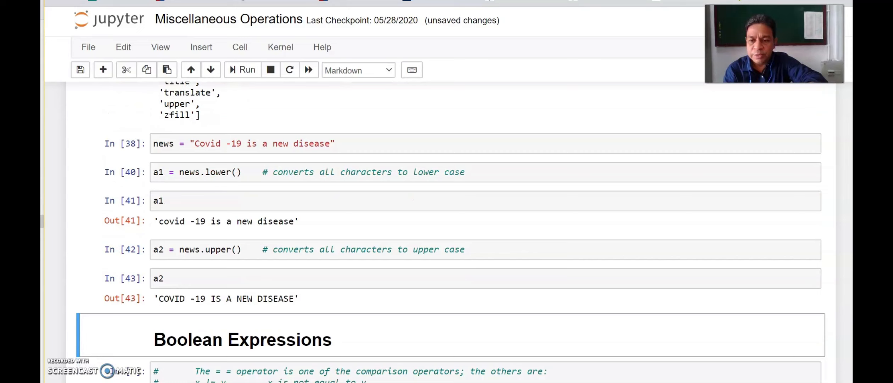
scroll(447, 231, "down", 2)
scroll(447, 231, "down", 3)
scroll(447, 231, "down", 3)
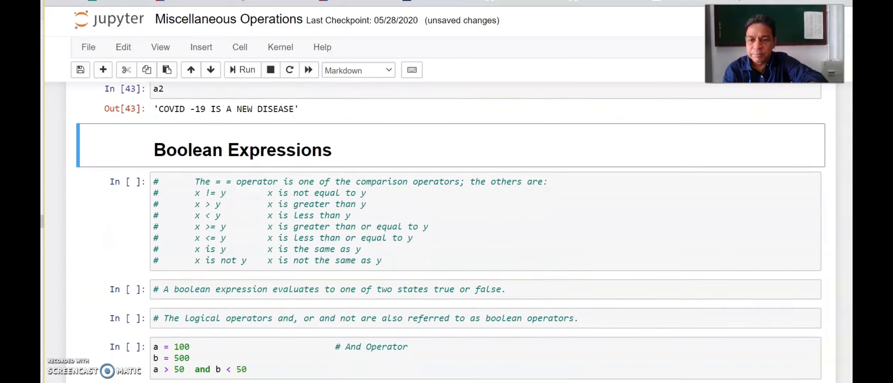
scroll(446, 231, "down", 2)
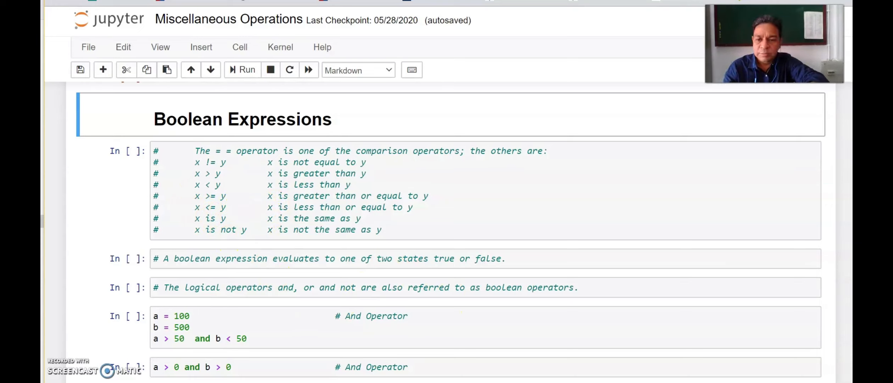
scroll(447, 245, "down", 3)
scroll(447, 244, "down", 3)
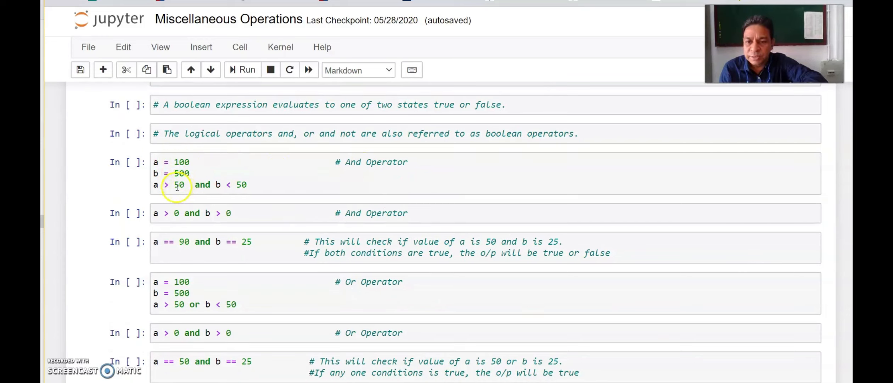
Step: Run the first And Operator cell, try it with b > 50, then revert the comparison to b < 50
left_click(274, 177)
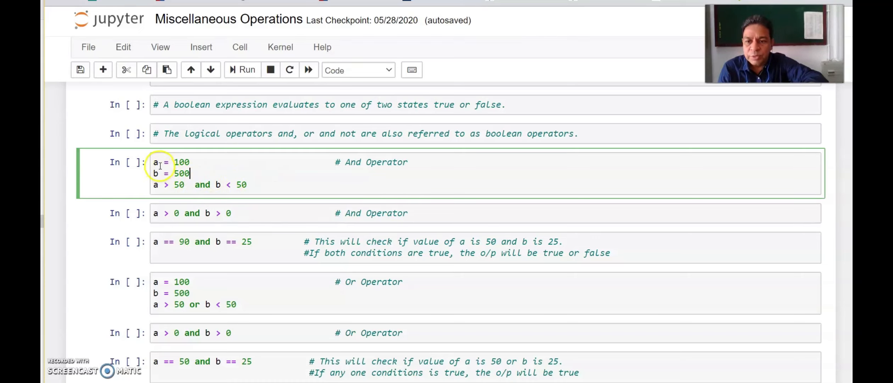
left_click(190, 175)
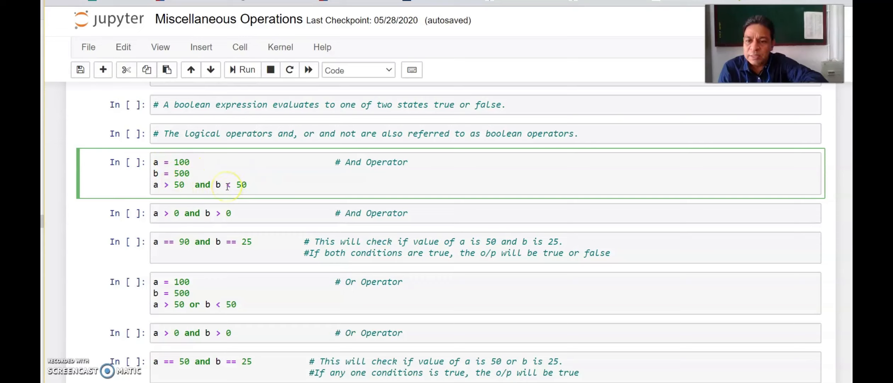
left_click(243, 70)
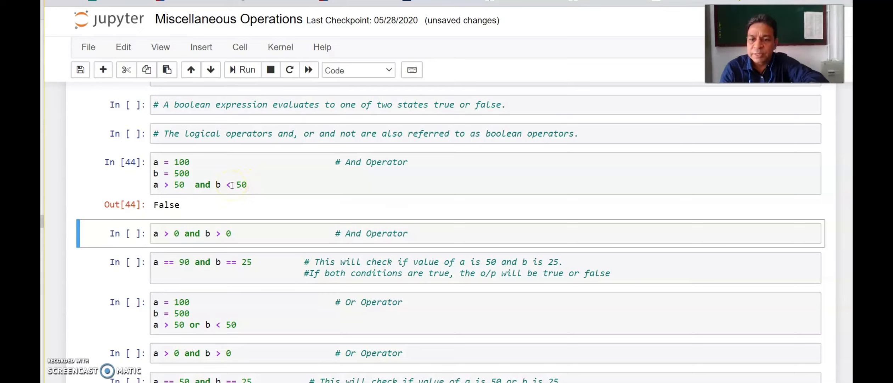
left_click(231, 185)
type(">")
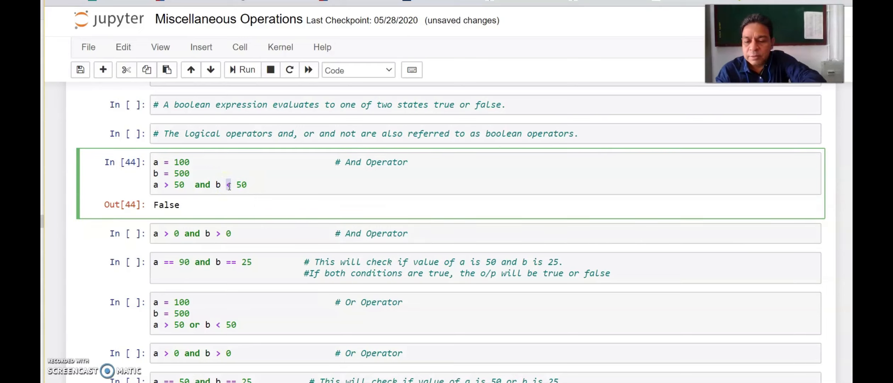
left_click(247, 70)
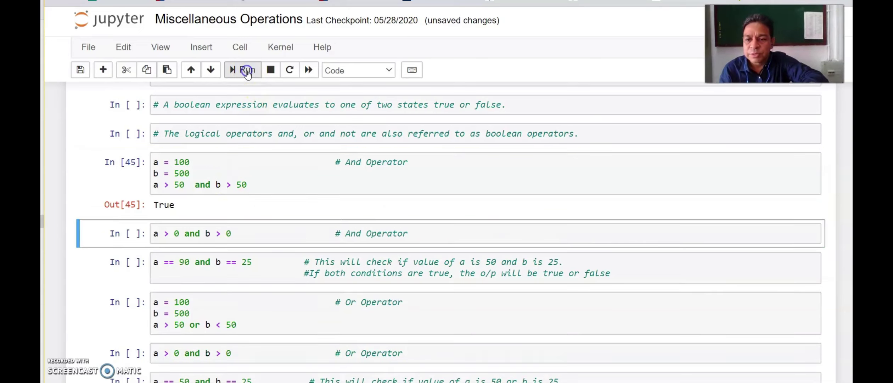
left_click(230, 184)
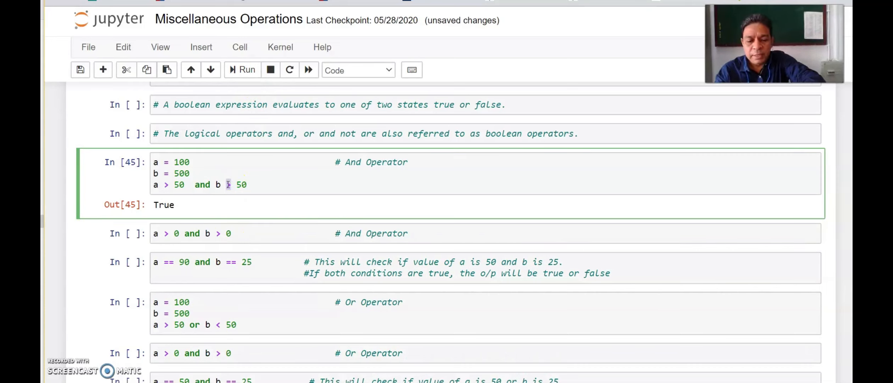
key("BackSpace")
type("<")
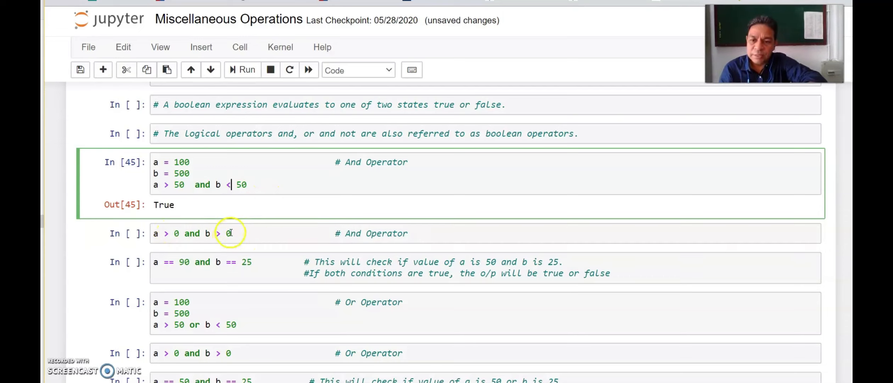
Step: Run the a > 0 and b > 0 check and the a == 90 and b == 25 check, the latter returning False
left_click(288, 231)
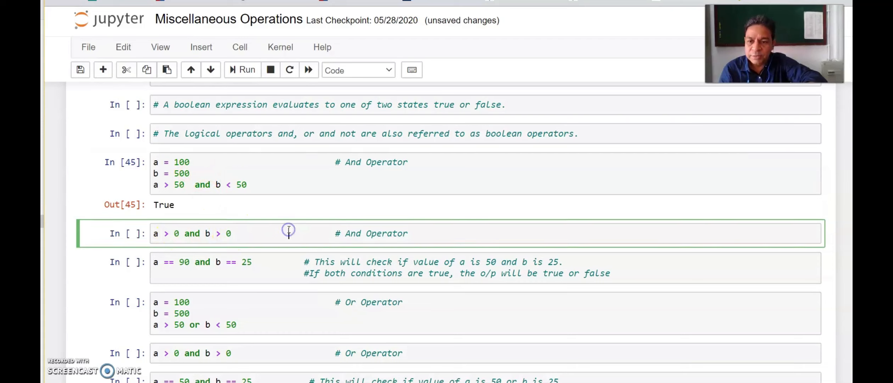
left_click(242, 69)
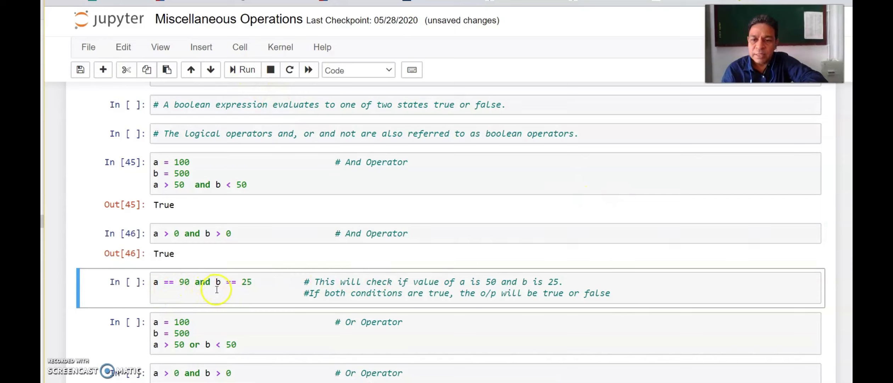
left_click(242, 286)
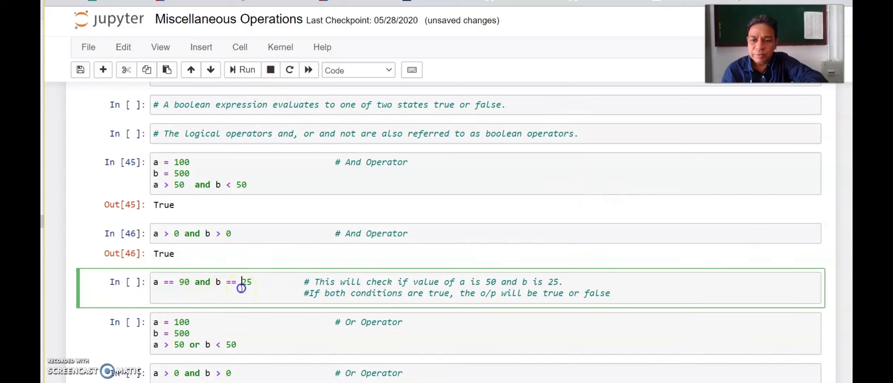
left_click(239, 70)
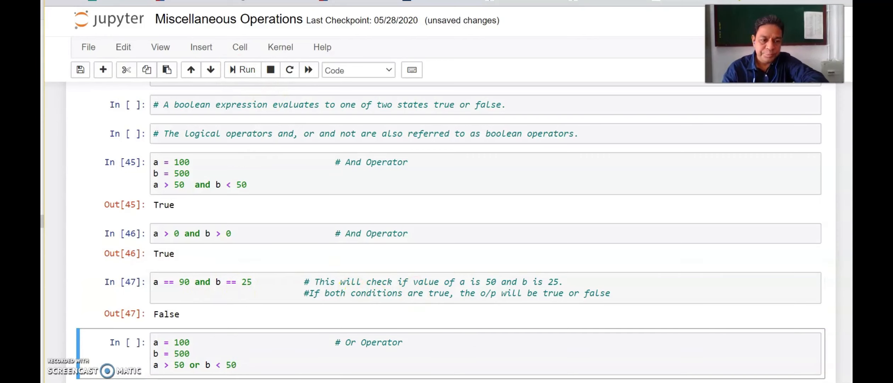
scroll(447, 245, "down", 3)
scroll(447, 245, "down", 2)
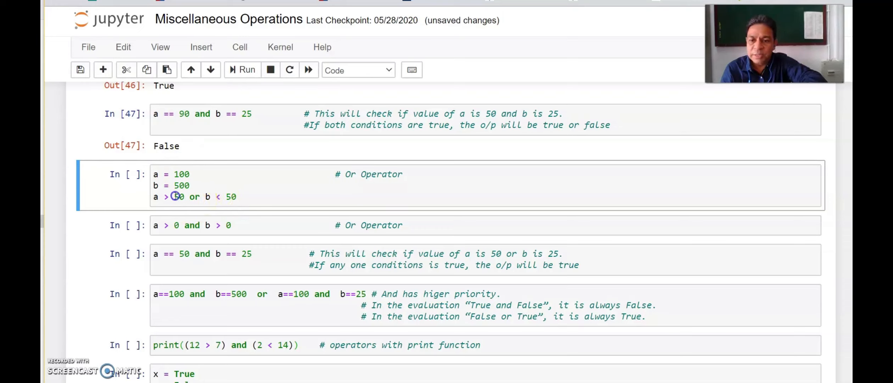
Step: Run the two or-operator example cells, including a > 0 and b > 0, returning True and True
left_click(176, 196)
left_click(242, 70)
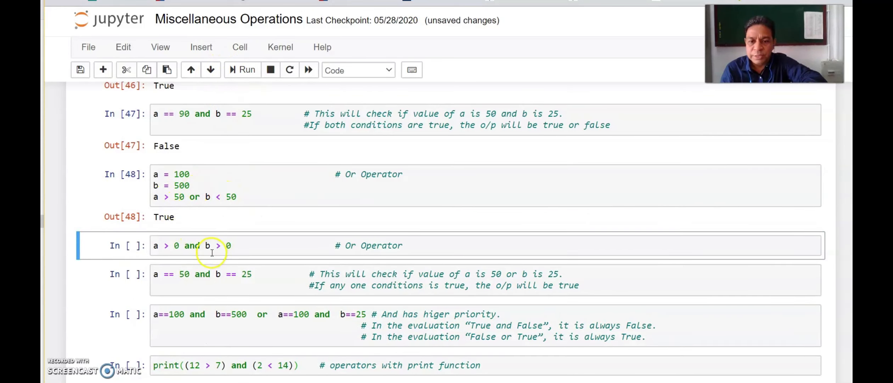
left_click(168, 245)
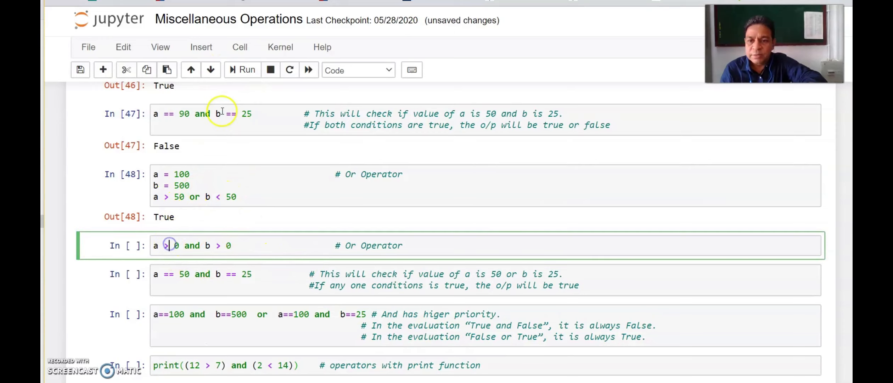
left_click(242, 69)
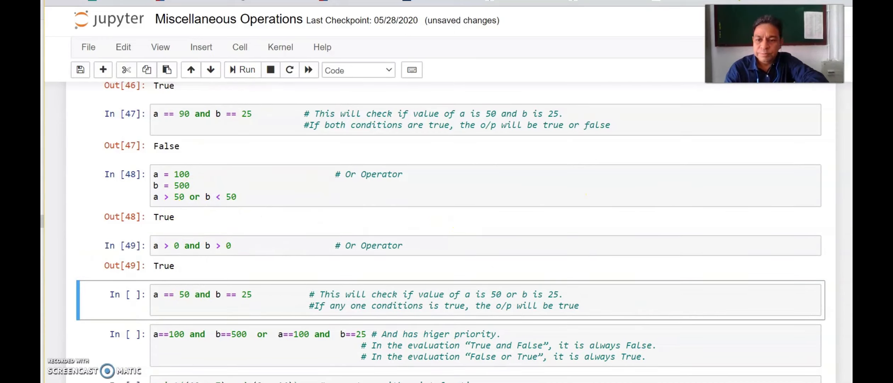
scroll(364, 187, "down", 3)
scroll(364, 187, "down", 1)
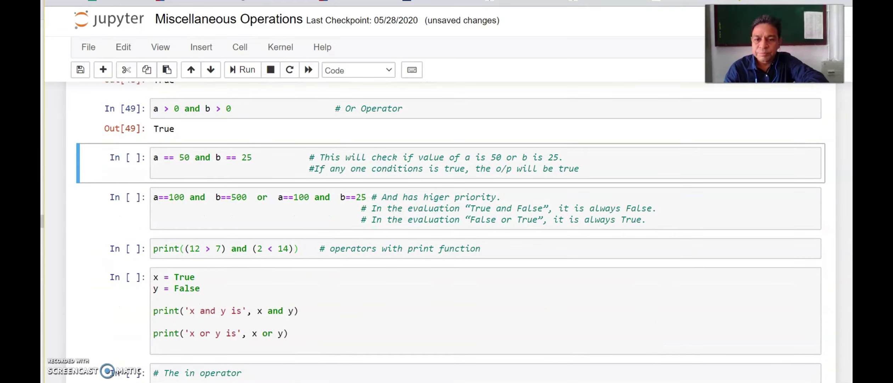
Step: Run the a == 50 and b == 25 check, returning False
left_click(225, 157)
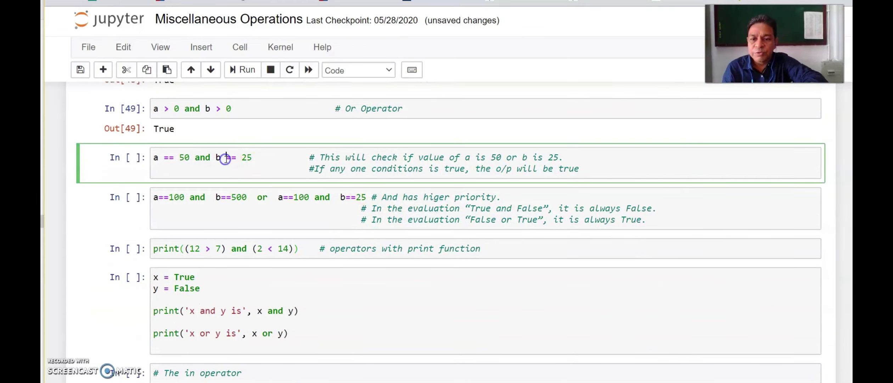
left_click(242, 70)
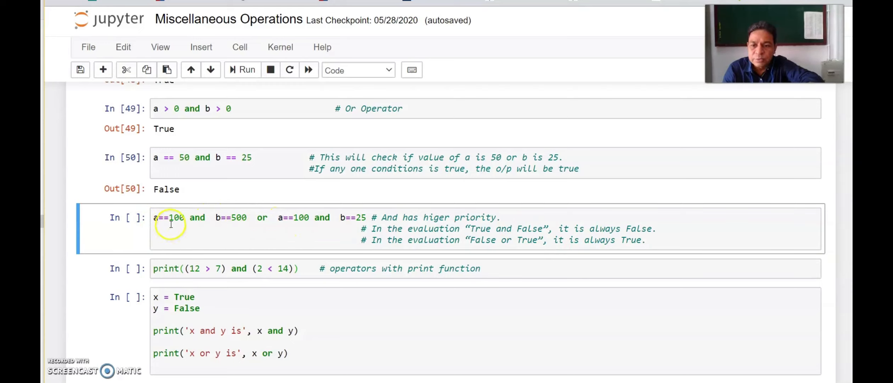
Step: Run the and/or priority cell and the print((12 > 7) and (2 < 14)) cell, both returning True
left_click(247, 70)
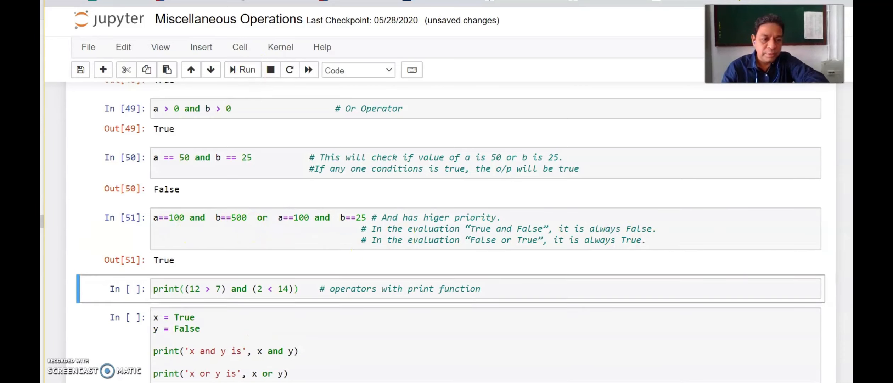
scroll(447, 245, "down", 2)
scroll(447, 245, "down", 2)
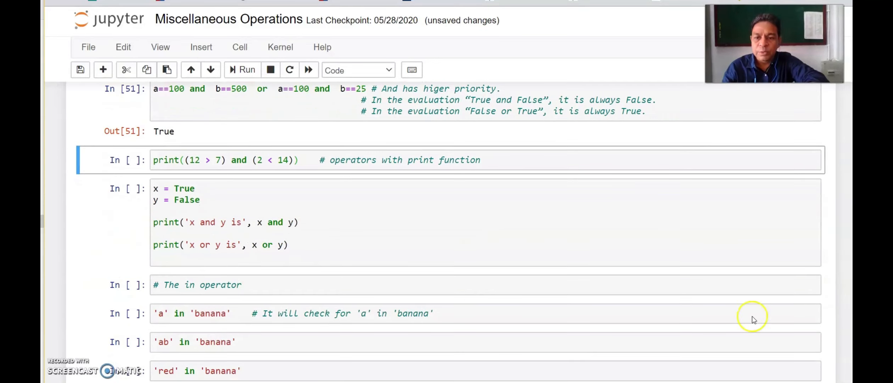
left_click(220, 160)
left_click(242, 70)
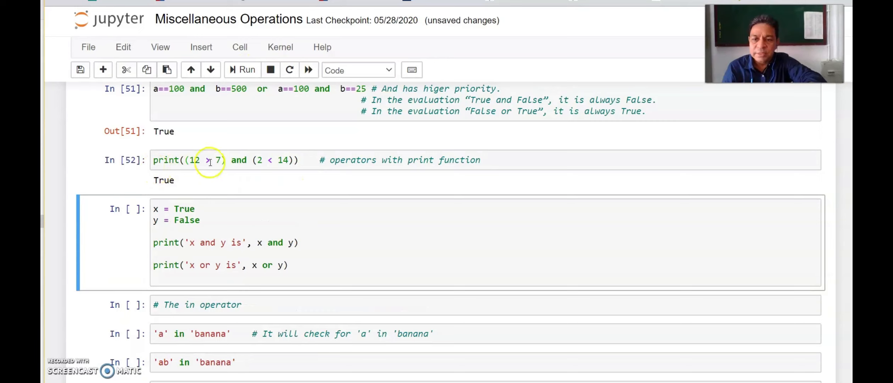
Step: Run the x and y boolean cell, printing False for x and y and True for x or y
left_click(231, 216)
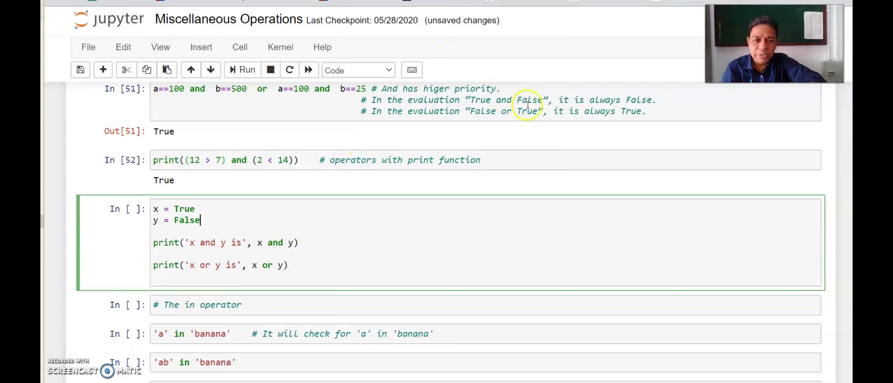
left_click(242, 69)
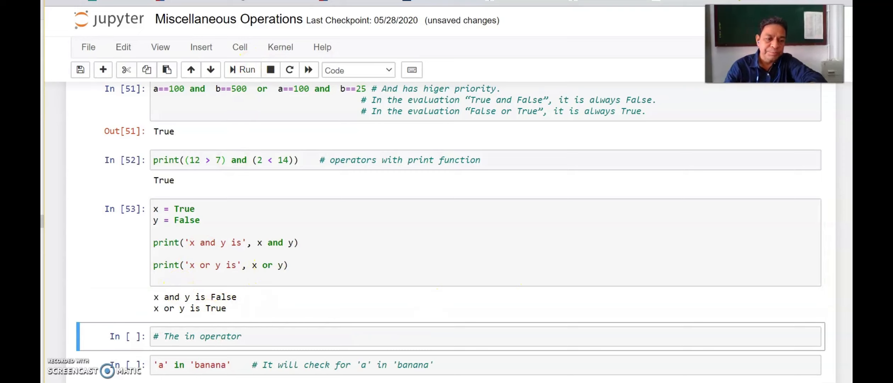
scroll(357, 225, "down", 3)
scroll(357, 225, "down", 3)
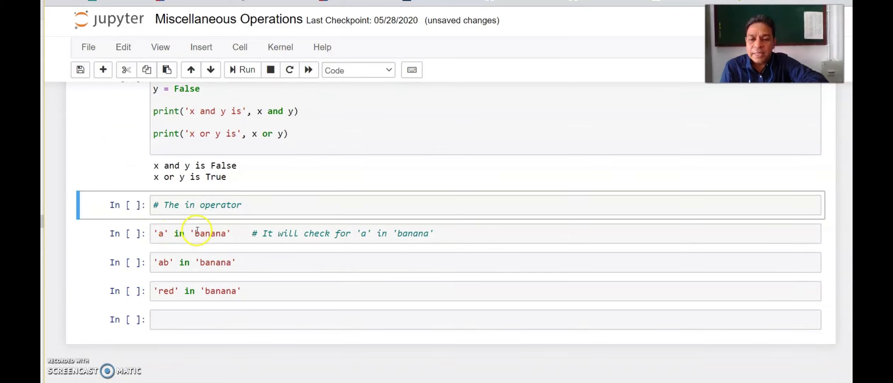
Step: Run the 'a' in 'banana' and 'ab' in 'banana' checks, giving True and False
left_click(415, 233)
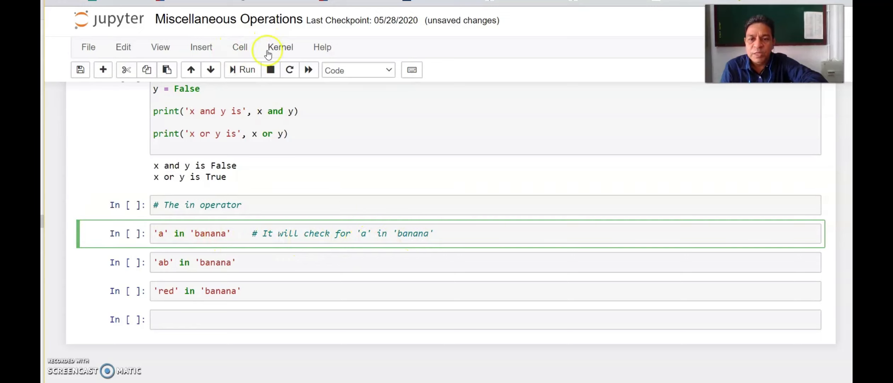
left_click(247, 70)
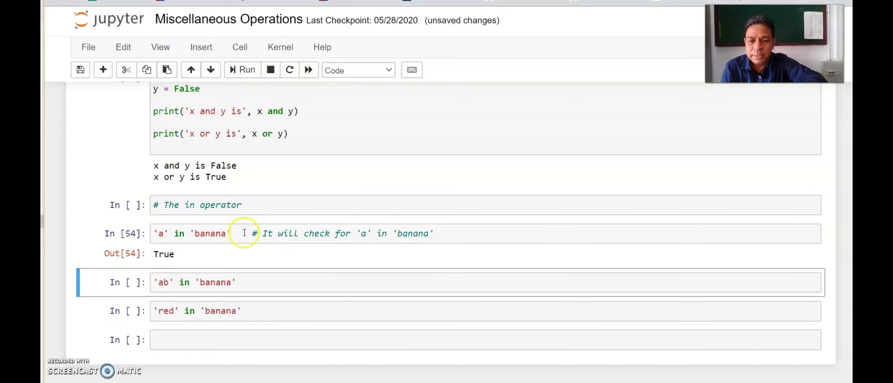
left_click(180, 282)
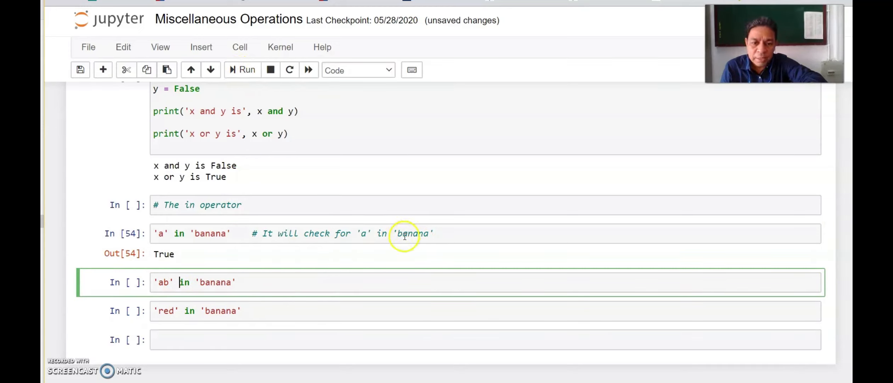
left_click(242, 70)
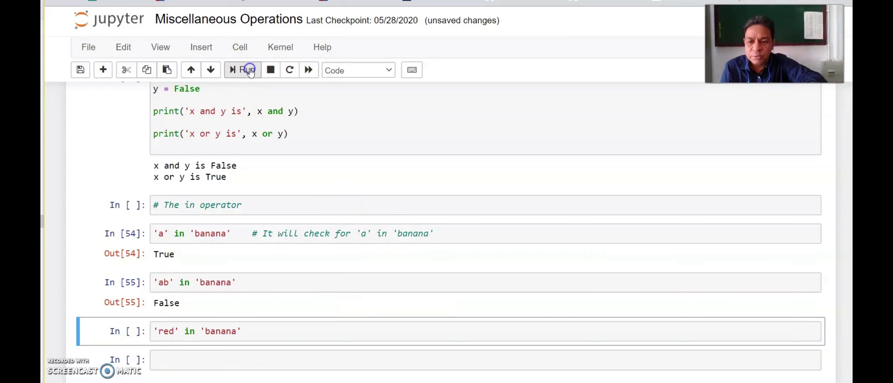
Step: Edit 'ab' to 'ba' and rerun for True, then run 'red' in 'banana' returning False
left_click(167, 282)
key("BackSpace")
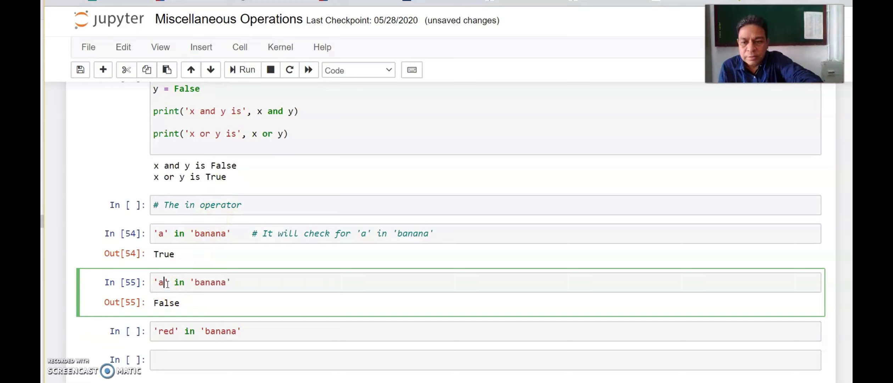
type("b")
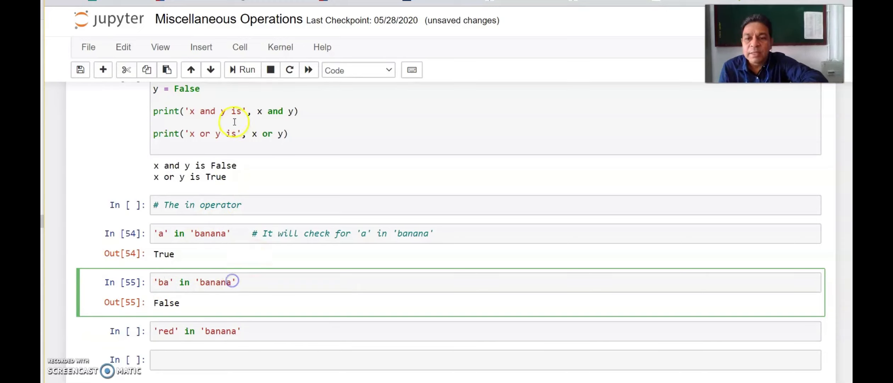
left_click(241, 70)
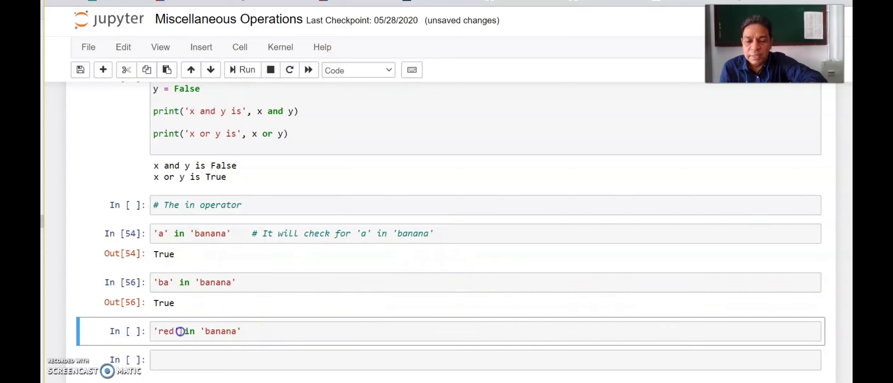
left_click(242, 70)
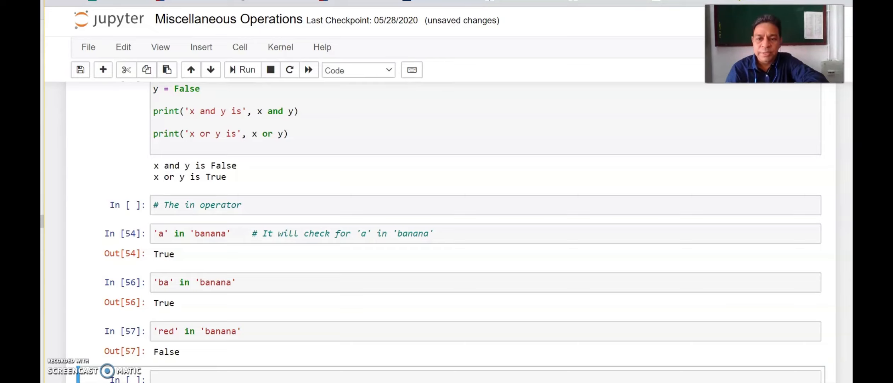
scroll(446, 230, "up", 5)
scroll(446, 230, "up", 5)
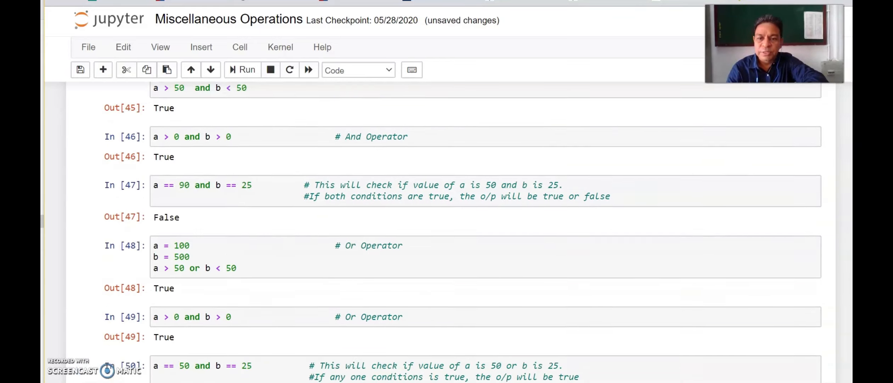
scroll(447, 230, "up", 5)
scroll(447, 230, "up", 5)
scroll(446, 230, "up", 5)
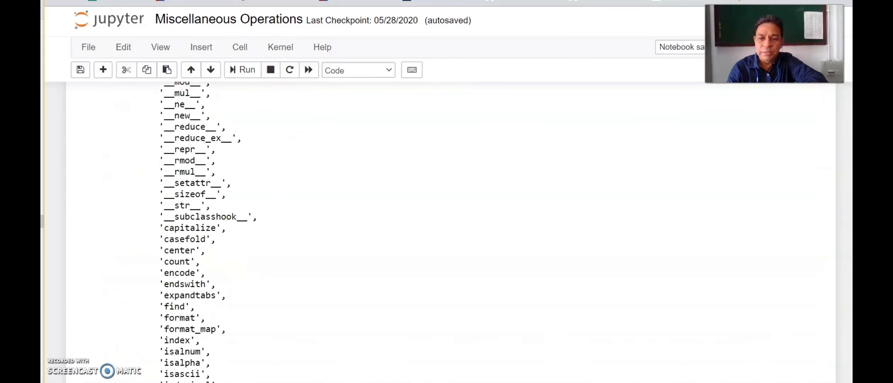